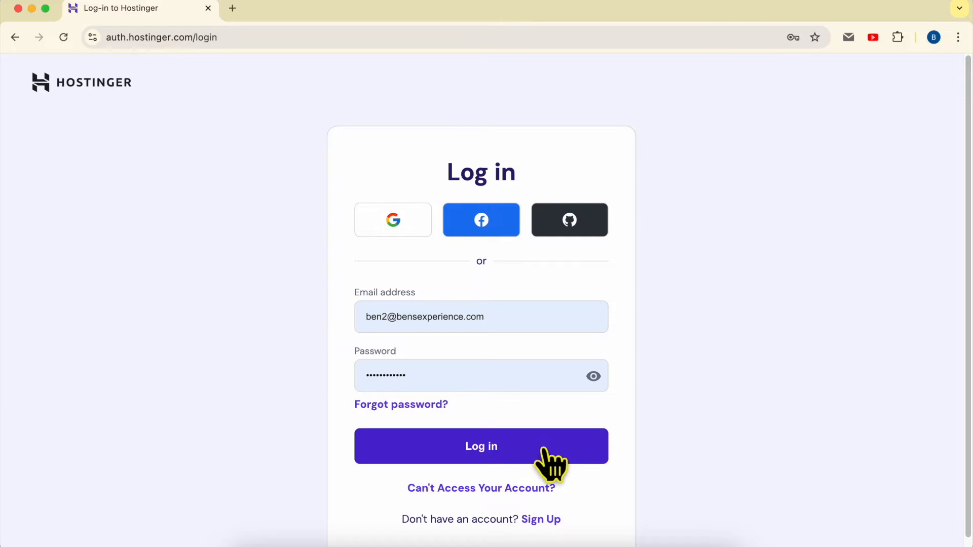
- Log in to the Hostinger account and open benstutorial.com for editing from the websites list
{"action": "left_click", "coordinate": [255, 255]}
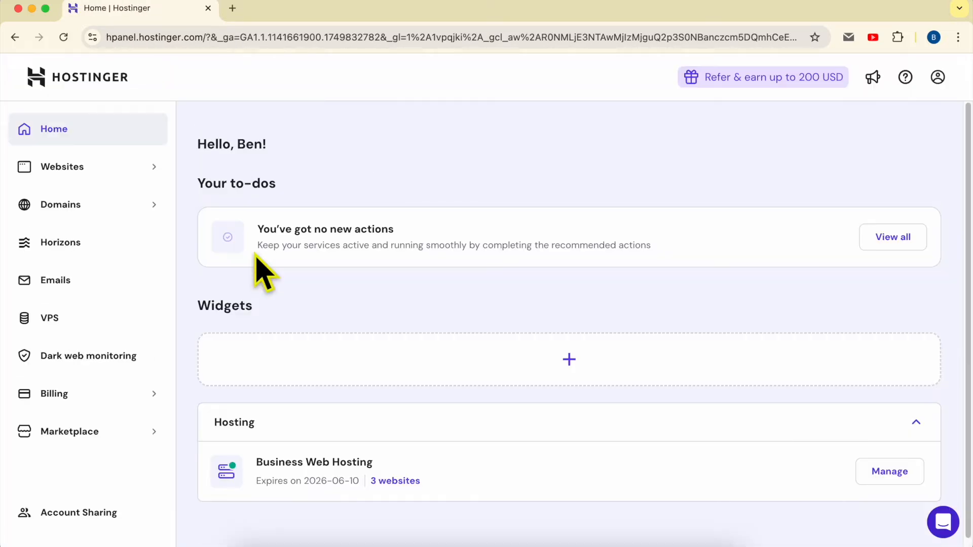
{"action": "left_click", "coordinate": [105, 170]}
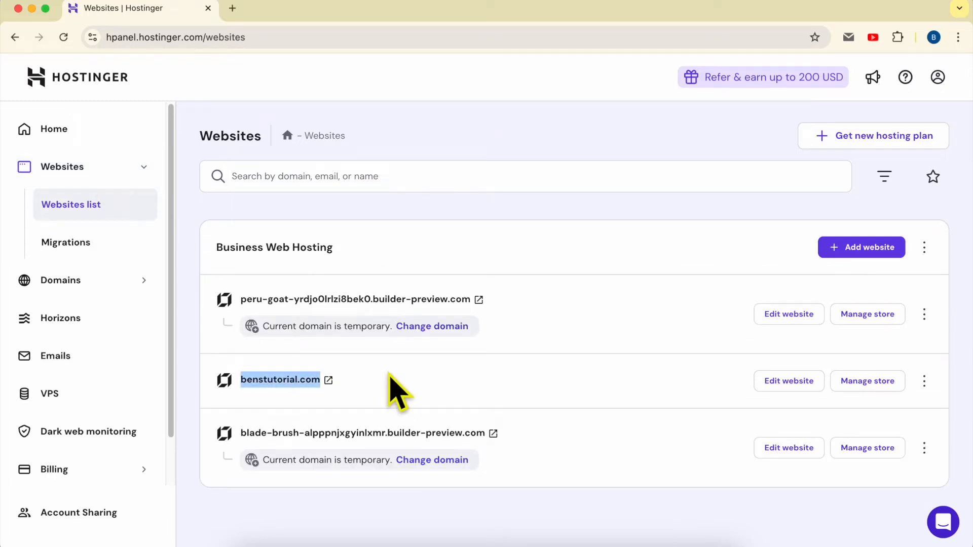
{"action": "left_click", "coordinate": [792, 384]}
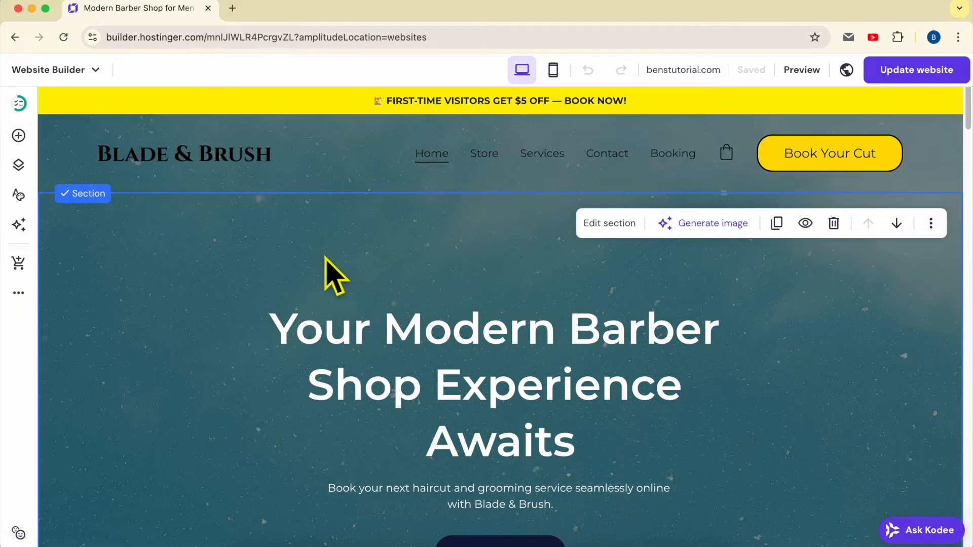
- View the live benstutorial.com site with its current navigation and return to the website builder
{"action": "mouse_move", "coordinate": [682, 71]}
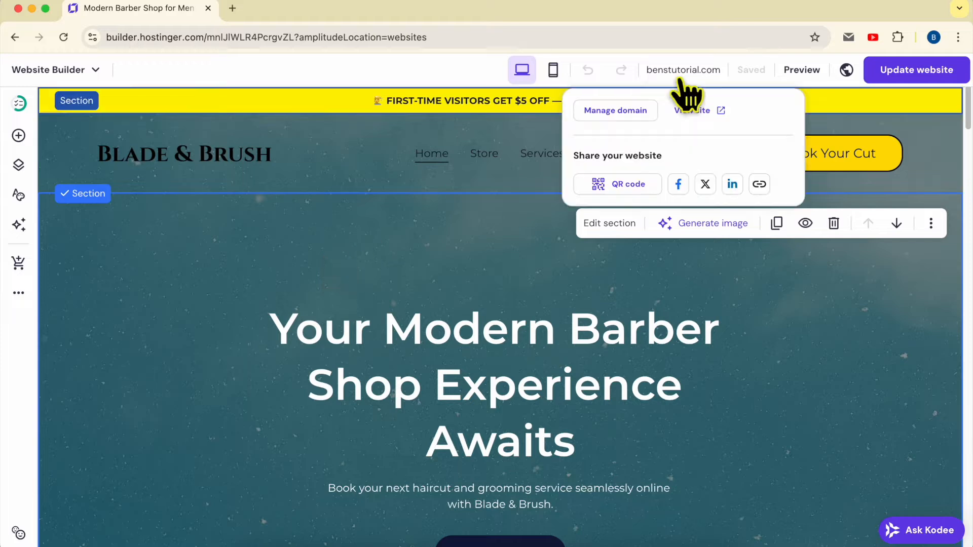
{"action": "left_click", "coordinate": [720, 110]}
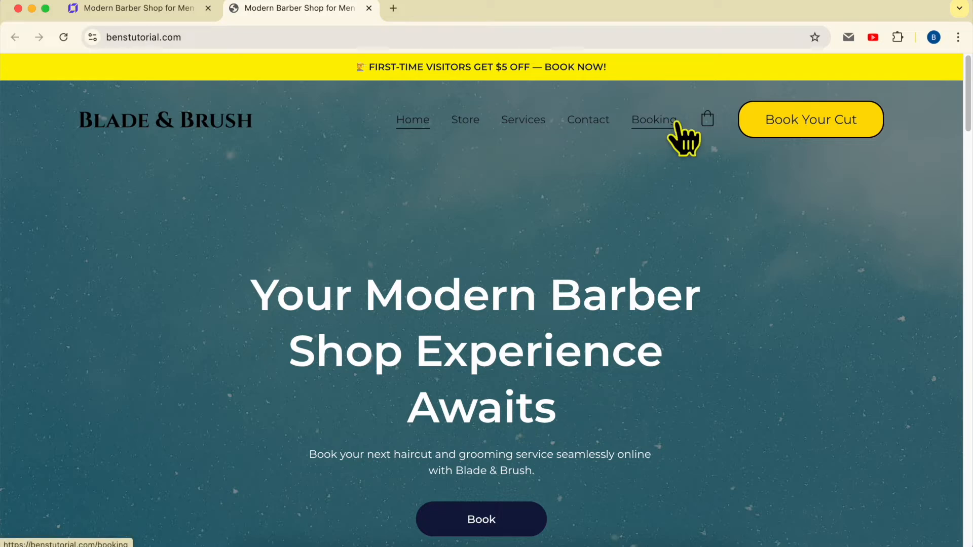
{"action": "left_click", "coordinate": [151, 12]}
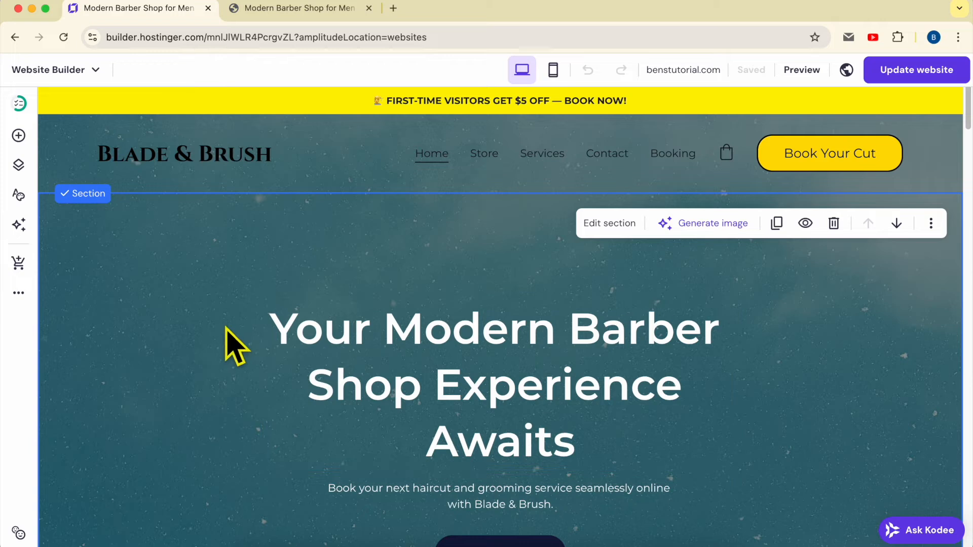
- Start an AI-generated page and paste a Team Access description requesting a welcome message, quick access links, login shortcuts and a short update note
{"action": "left_click", "coordinate": [19, 165]}
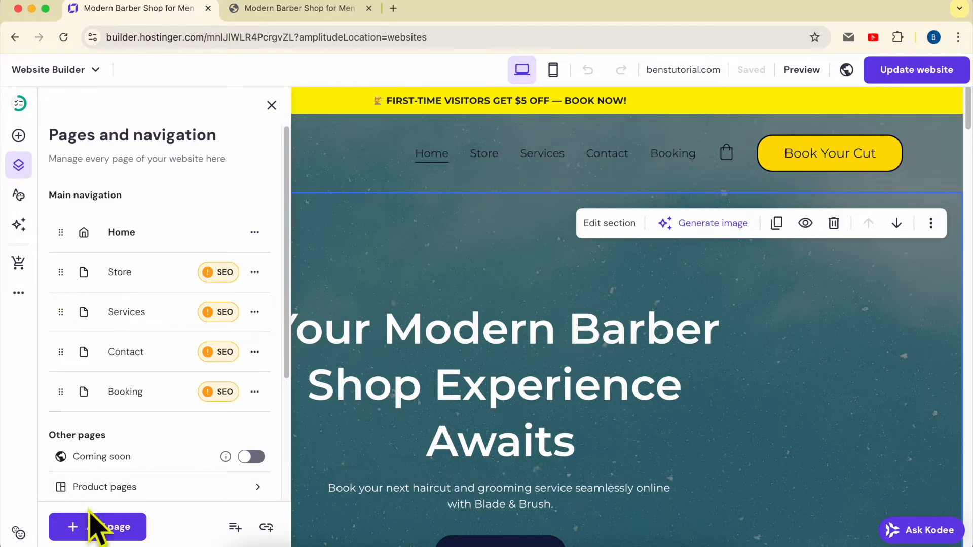
{"action": "left_click", "coordinate": [97, 527]}
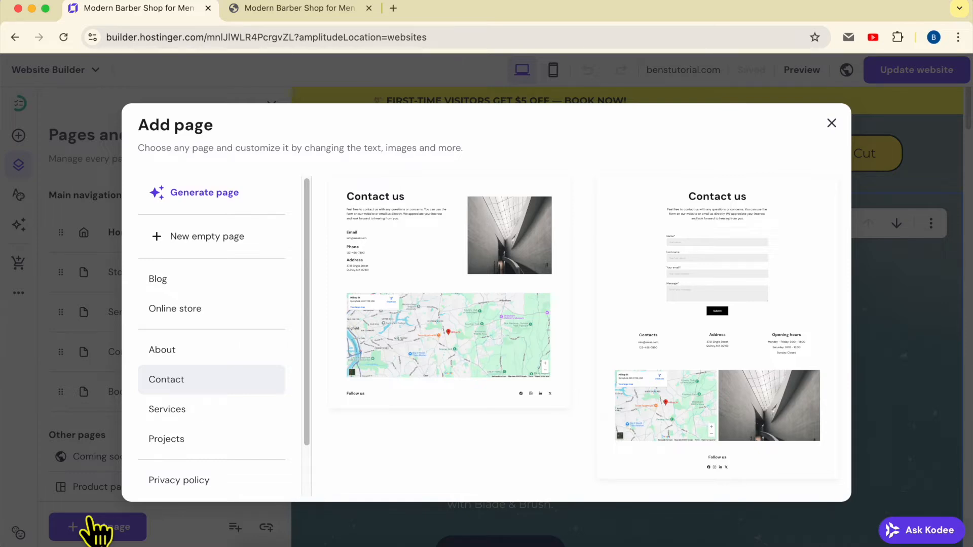
{"action": "left_click", "coordinate": [236, 197]}
{"action": "left_click", "coordinate": [377, 261]}
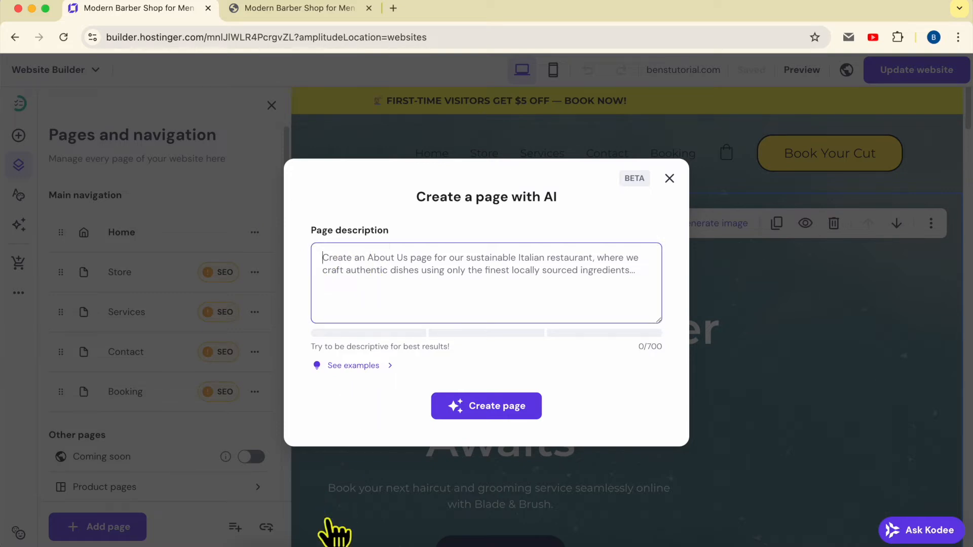
{"action": "key", "text": "super+v"}
- Read through the pasted page description, including the login shortcuts, design and tone requirements
{"action": "scroll", "coordinate": [431, 274], "scroll_direction": "up", "scroll_amount": 5}
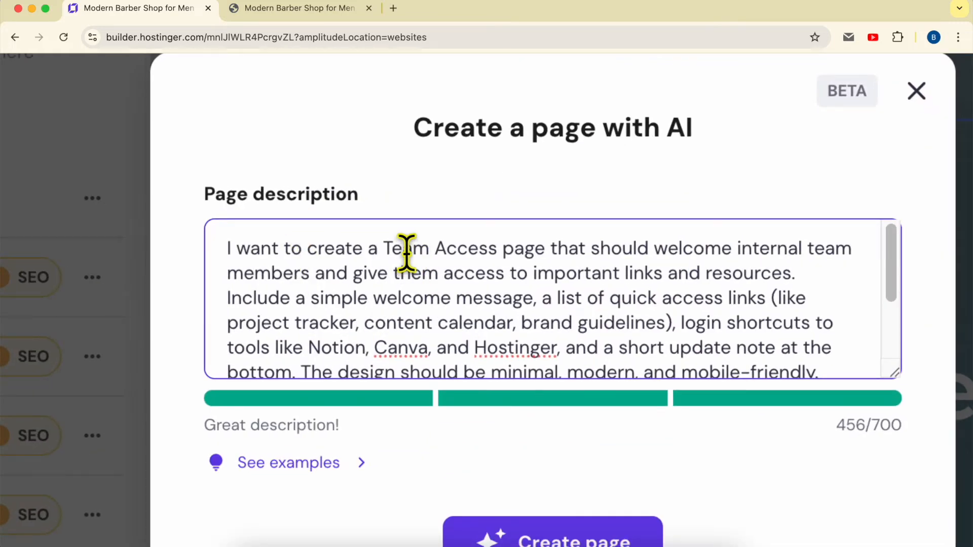
{"action": "scroll", "coordinate": [415, 254], "scroll_direction": "up", "scroll_amount": 1}
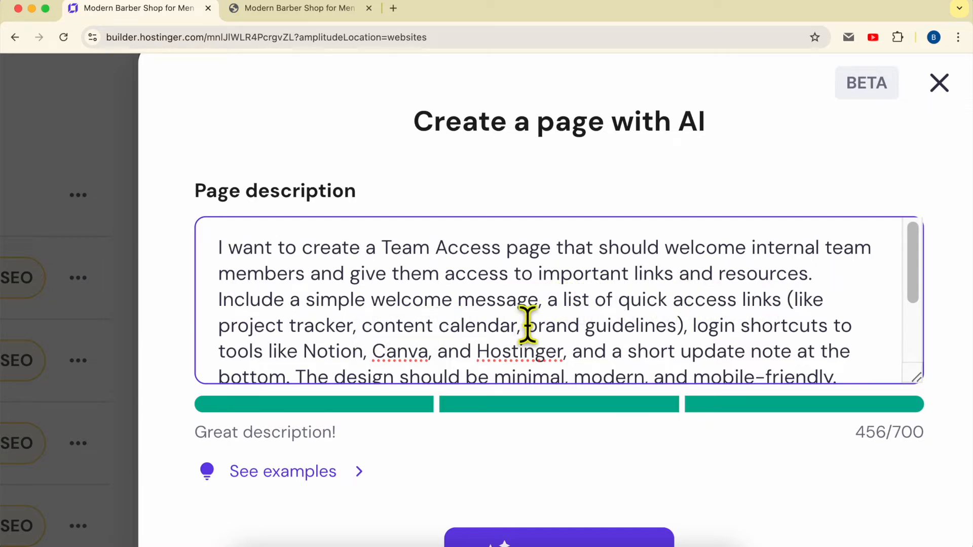
{"action": "left_click_drag", "start_coordinate": [695, 325], "coordinate": [841, 326]}
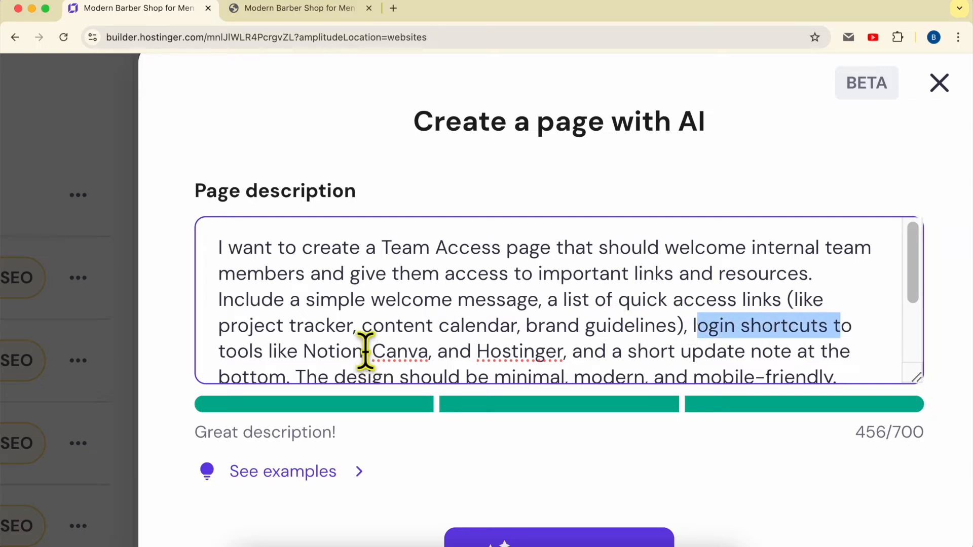
{"action": "left_click", "coordinate": [579, 349]}
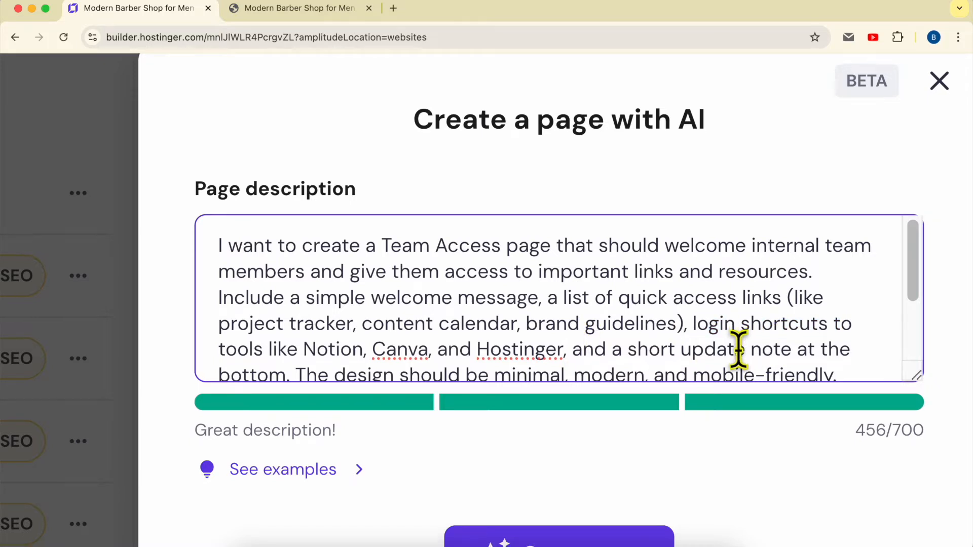
{"action": "scroll", "coordinate": [659, 345], "scroll_direction": "down", "scroll_amount": 2}
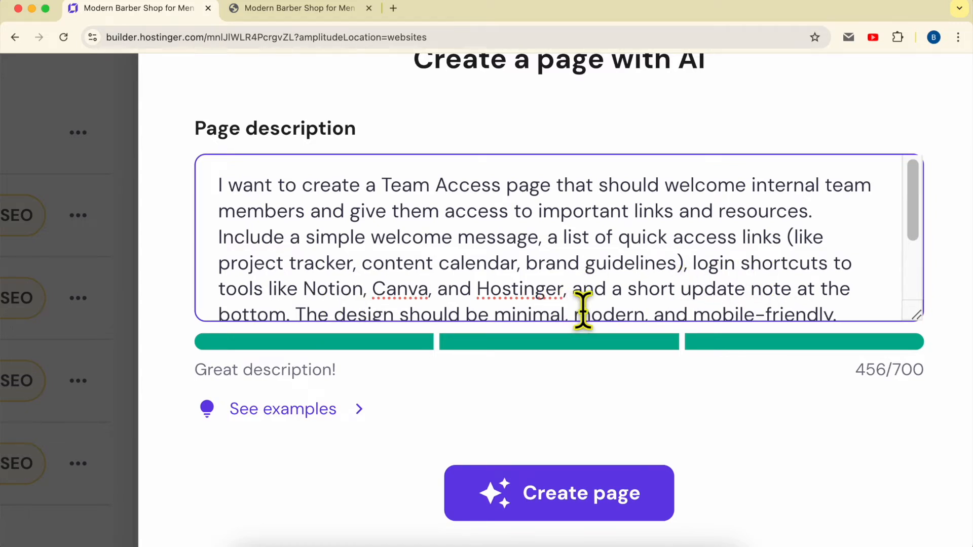
{"action": "key", "text": "Down"}
{"action": "key", "text": "Down"}
{"action": "key", "text": "Down"}
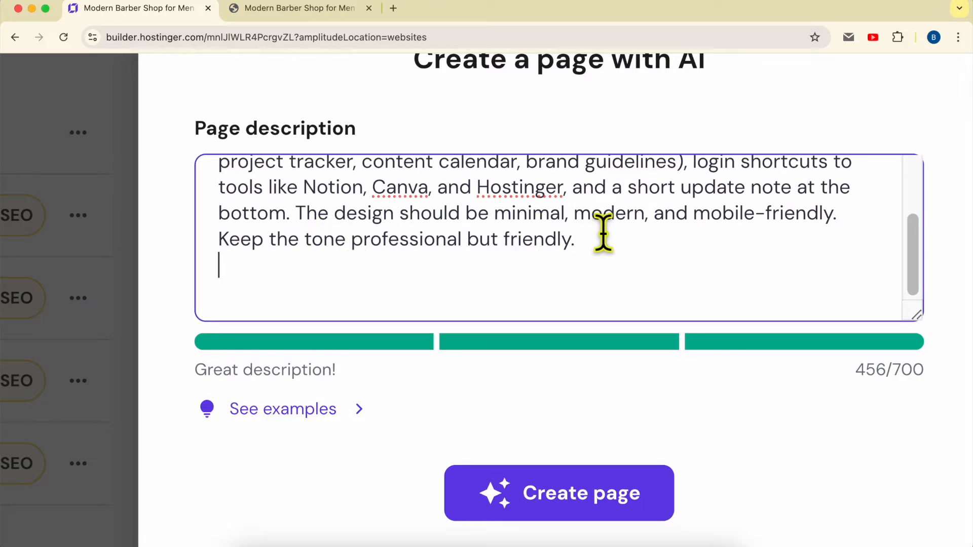
- Show the example page descriptions and generate the Team Access page from the pasted description
{"action": "triple_click", "coordinate": [224, 370]}
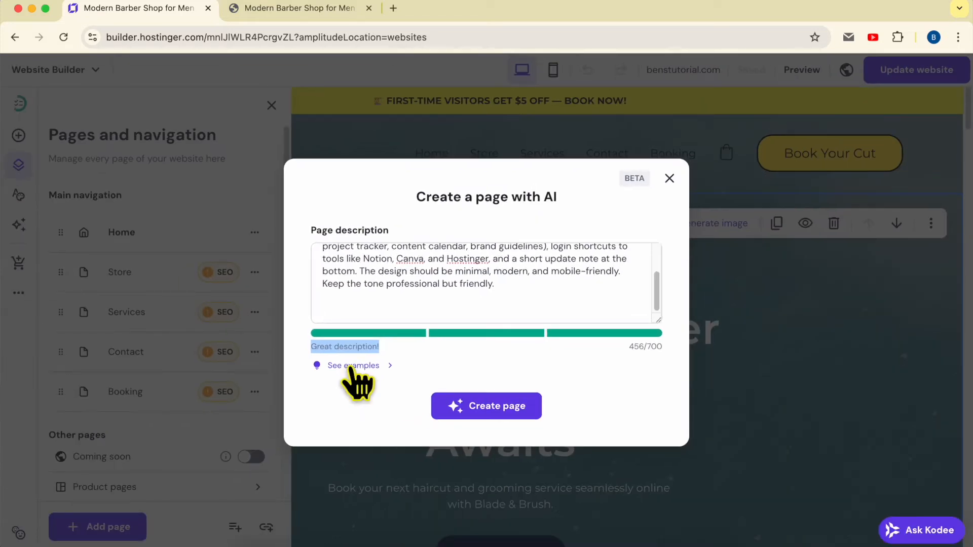
{"action": "left_click", "coordinate": [351, 365]}
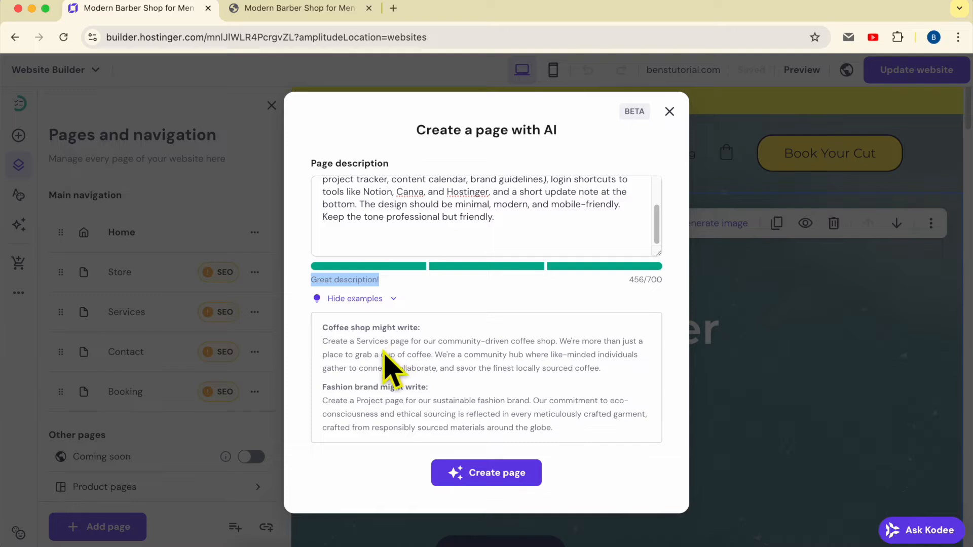
{"action": "triple_click", "coordinate": [428, 357]}
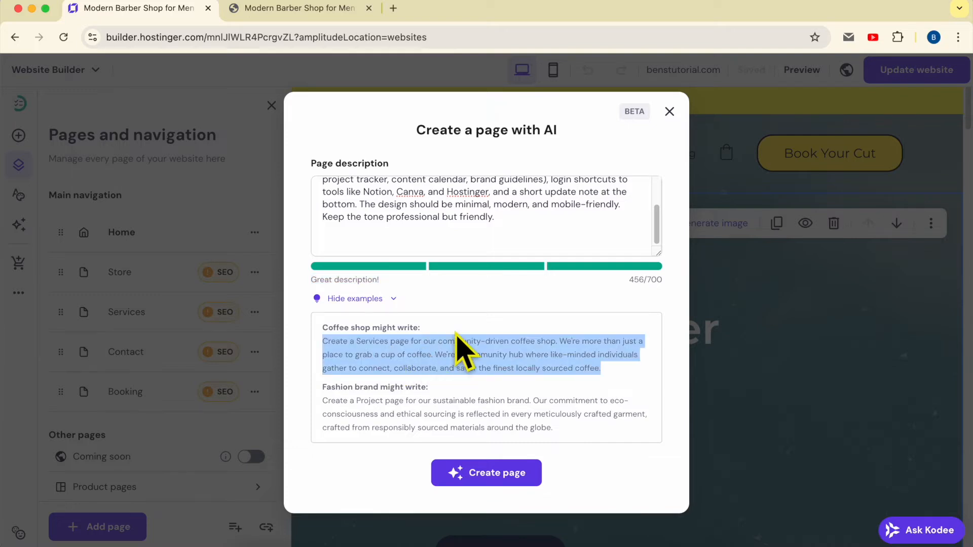
{"action": "left_click", "coordinate": [515, 474]}
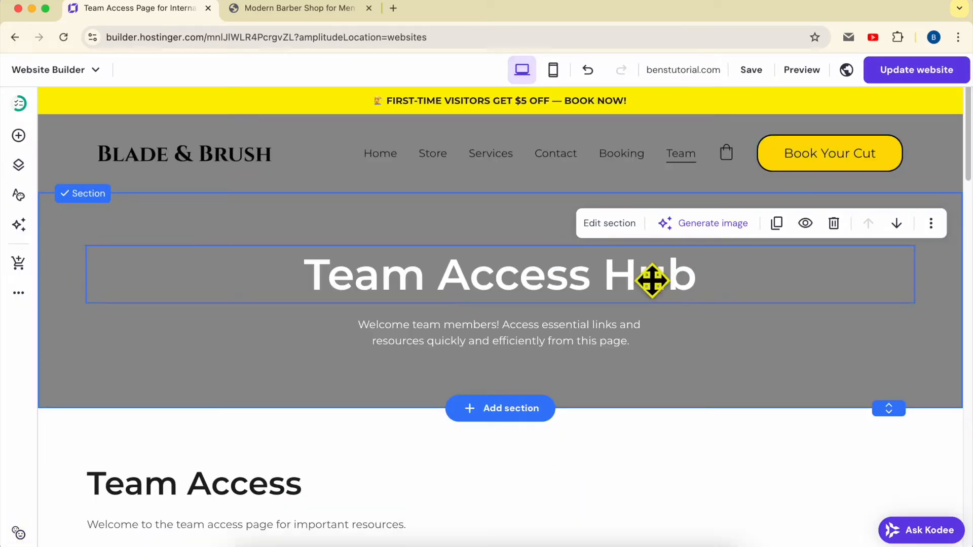
- Look over the generated team page from its header through the content sections to the footer
{"action": "scroll", "coordinate": [815, 336], "scroll_direction": "down", "scroll_amount": 3}
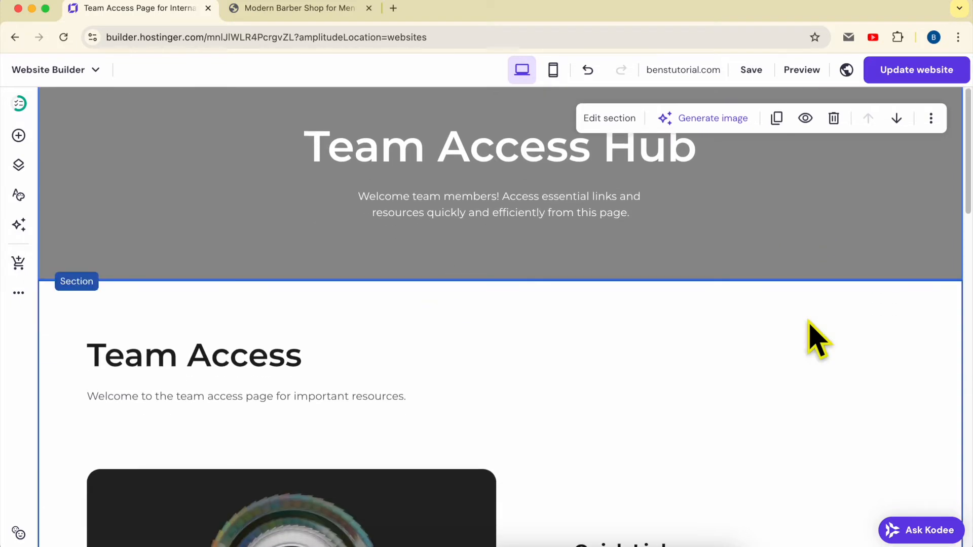
{"action": "scroll", "coordinate": [445, 239], "scroll_direction": "up", "scroll_amount": 3}
{"action": "scroll", "coordinate": [563, 271], "scroll_direction": "down", "scroll_amount": 6}
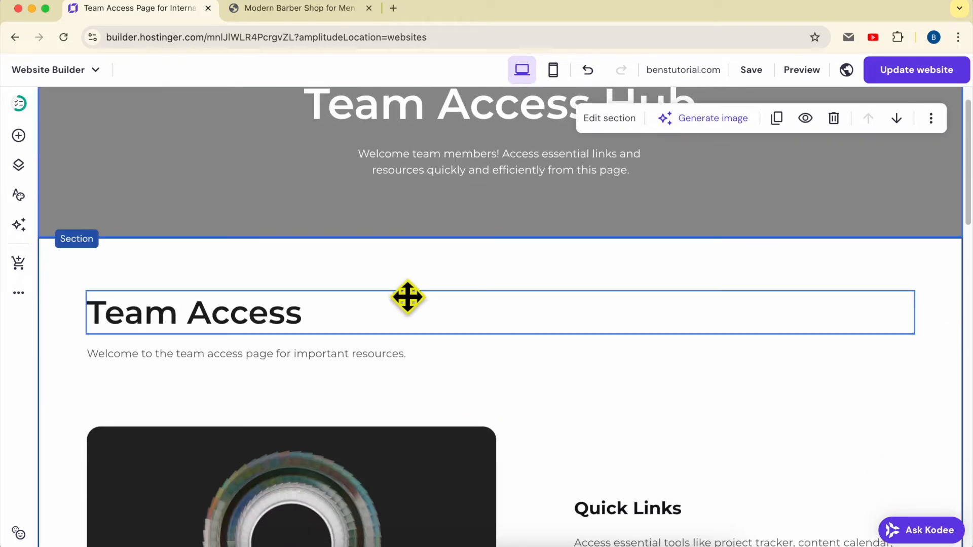
{"action": "scroll", "coordinate": [669, 304], "scroll_direction": "down", "scroll_amount": 11}
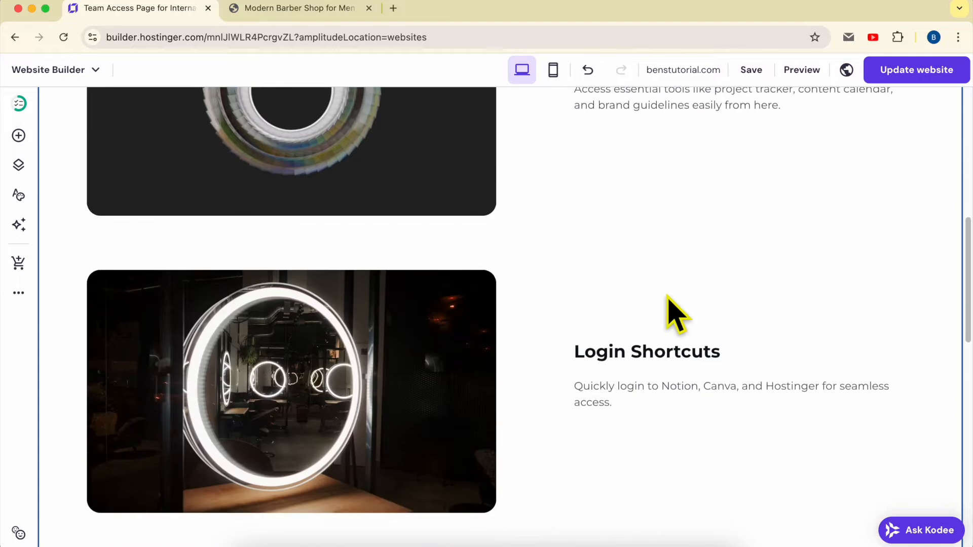
{"action": "scroll", "coordinate": [717, 337], "scroll_direction": "down", "scroll_amount": 4}
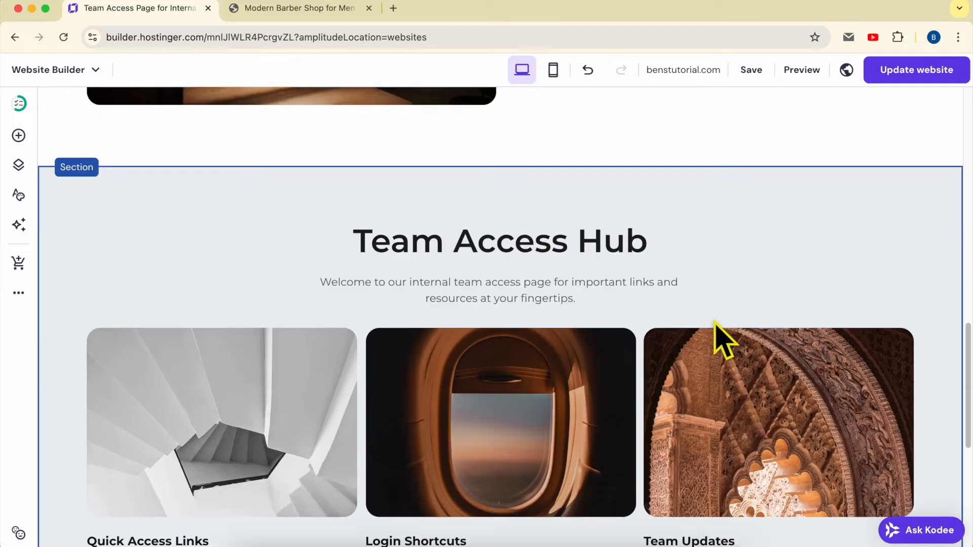
{"action": "scroll", "coordinate": [641, 225], "scroll_direction": "down", "scroll_amount": 6}
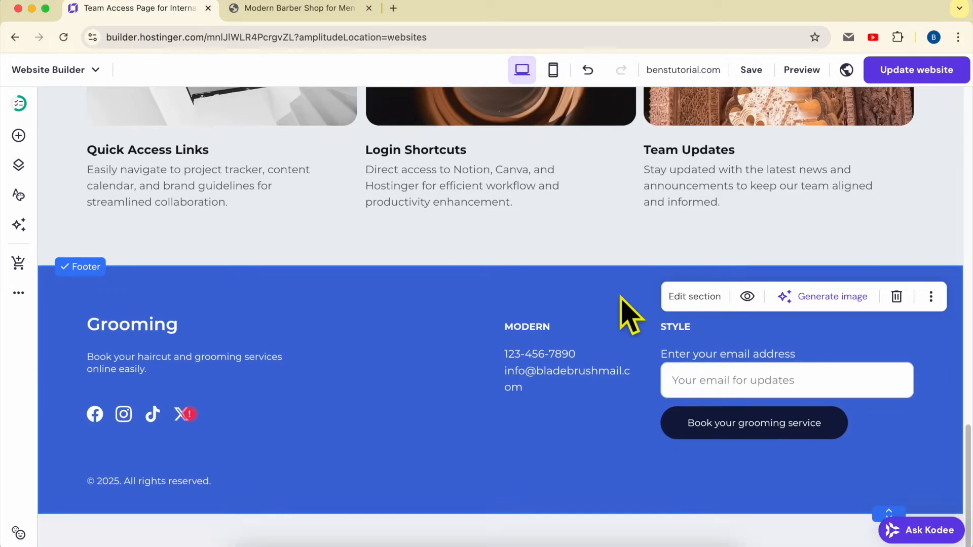
{"action": "scroll", "coordinate": [626, 311], "scroll_direction": "up", "scroll_amount": 20}
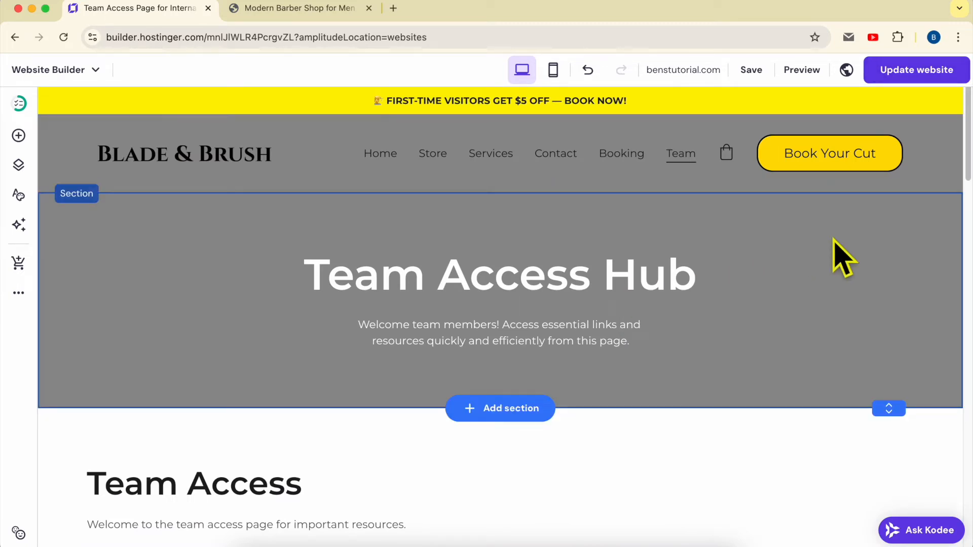
- Publish the website update and view the live Team and Home pages
{"action": "left_click", "coordinate": [888, 75]}
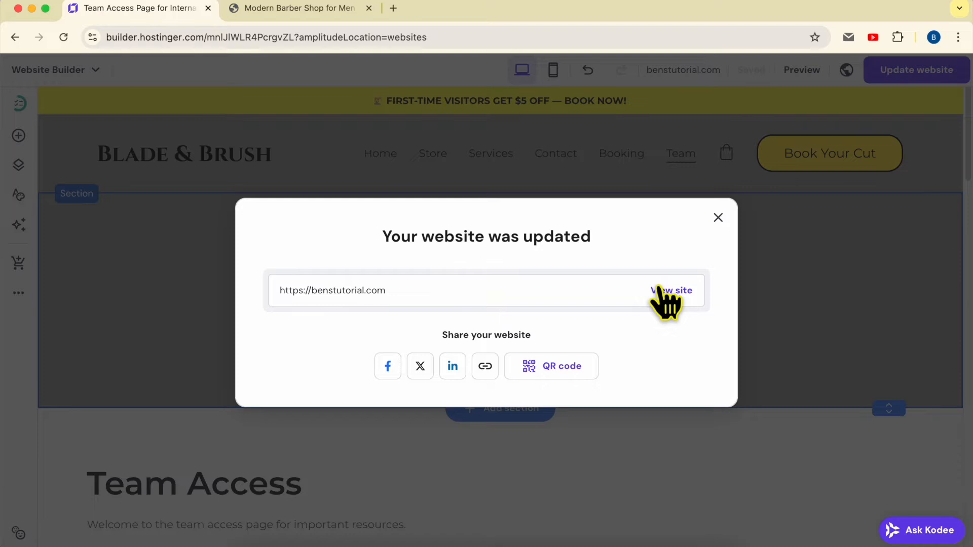
{"action": "left_click", "coordinate": [666, 299]}
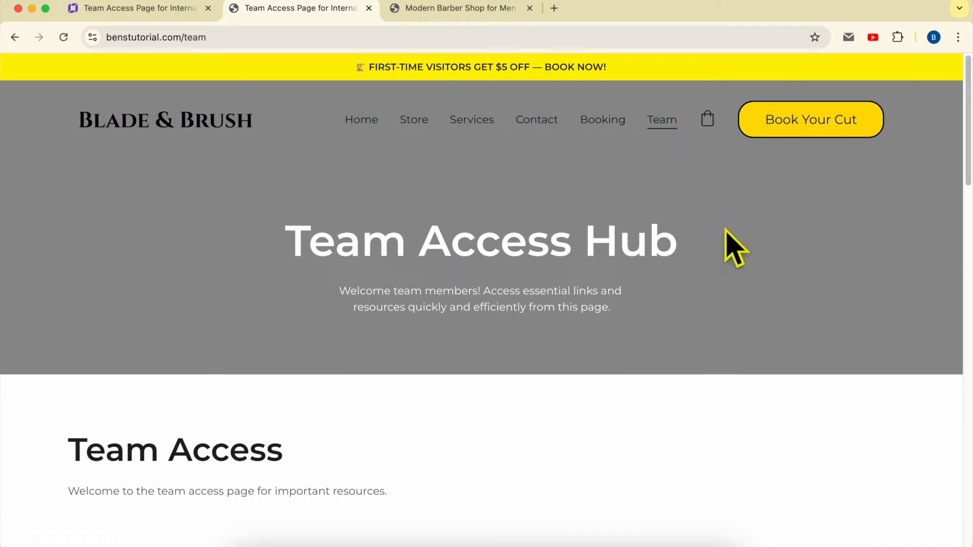
{"action": "left_click", "coordinate": [198, 141]}
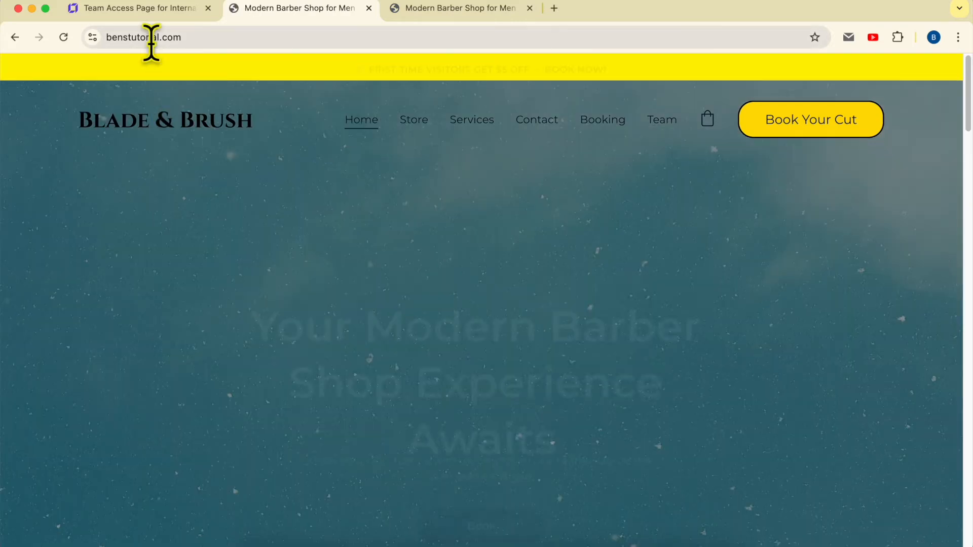
- Return to the website builder, enable password protection in the Team page's settings and enter the page password
{"action": "left_click", "coordinate": [147, 9]}
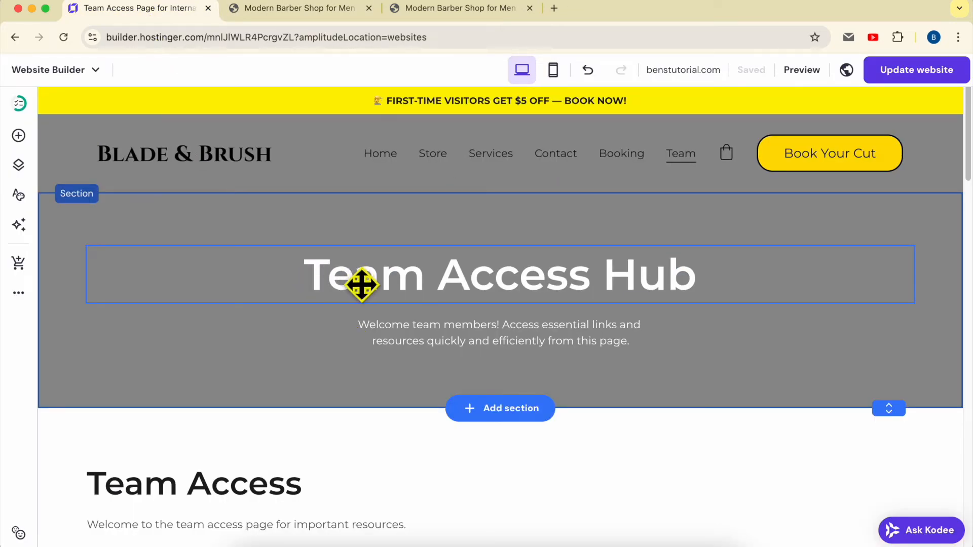
{"action": "left_click", "coordinate": [19, 166]}
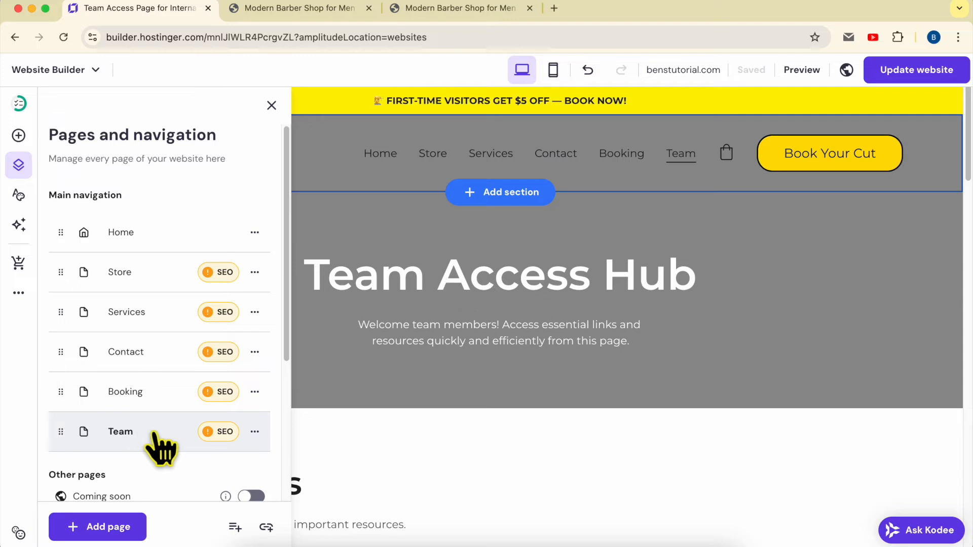
{"action": "left_click", "coordinate": [255, 432]}
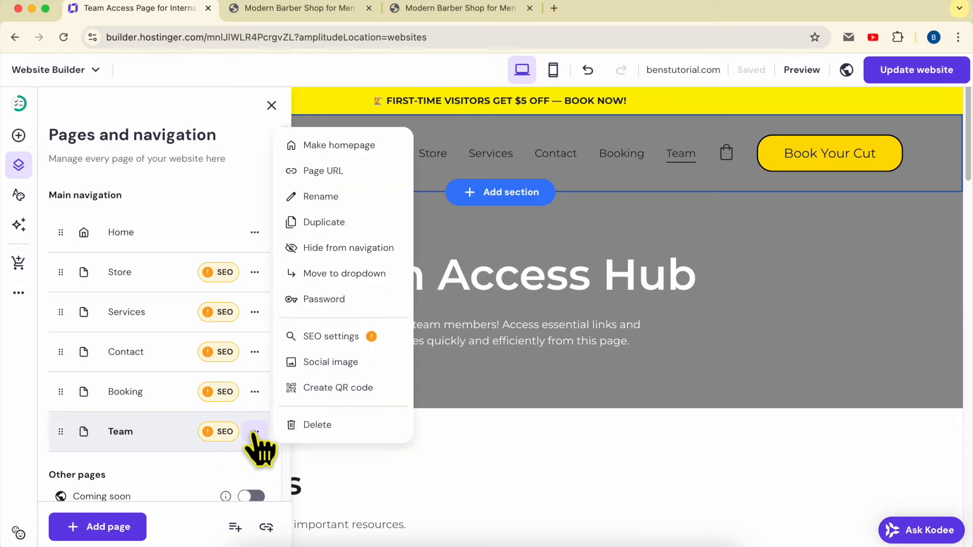
{"action": "left_click", "coordinate": [350, 310]}
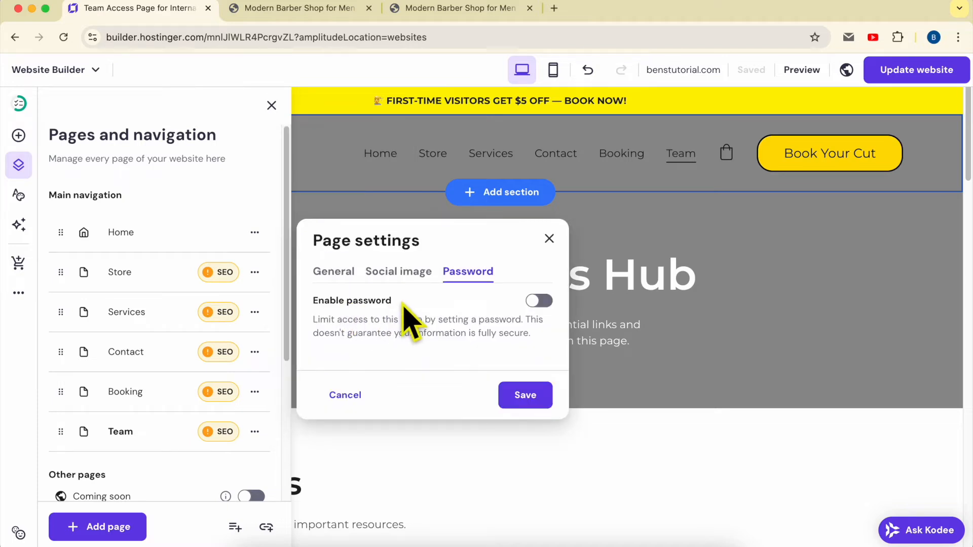
{"action": "left_click", "coordinate": [537, 301]}
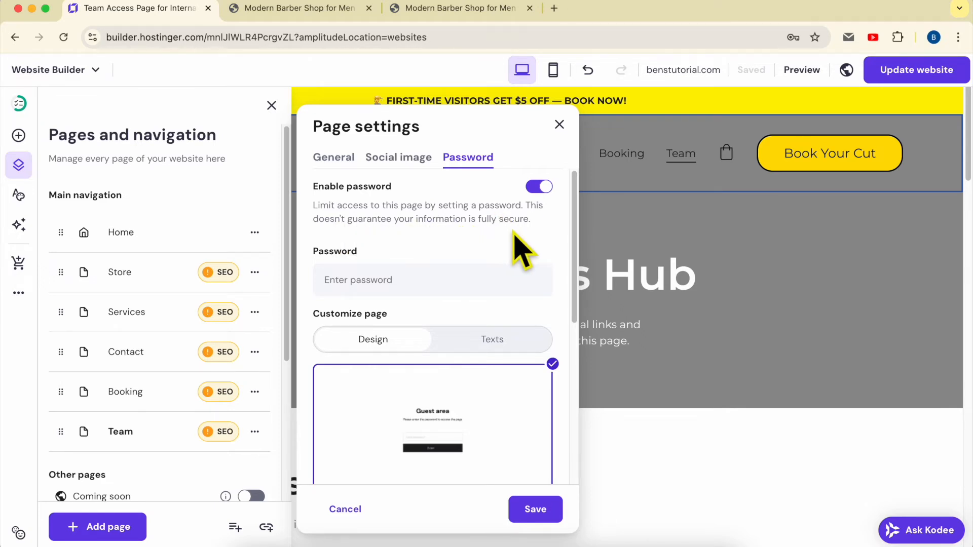
{"action": "left_click", "coordinate": [428, 285]}
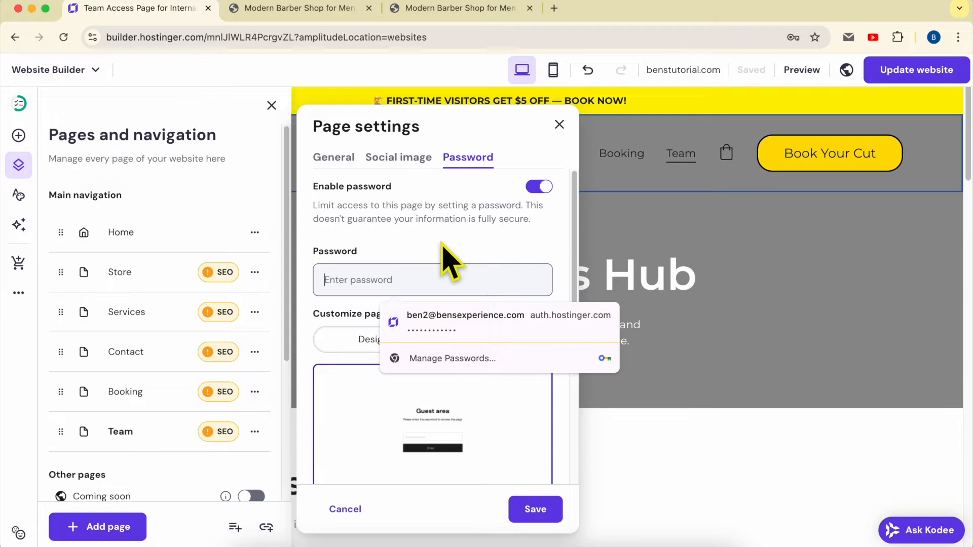
{"action": "type", "text": "••"}
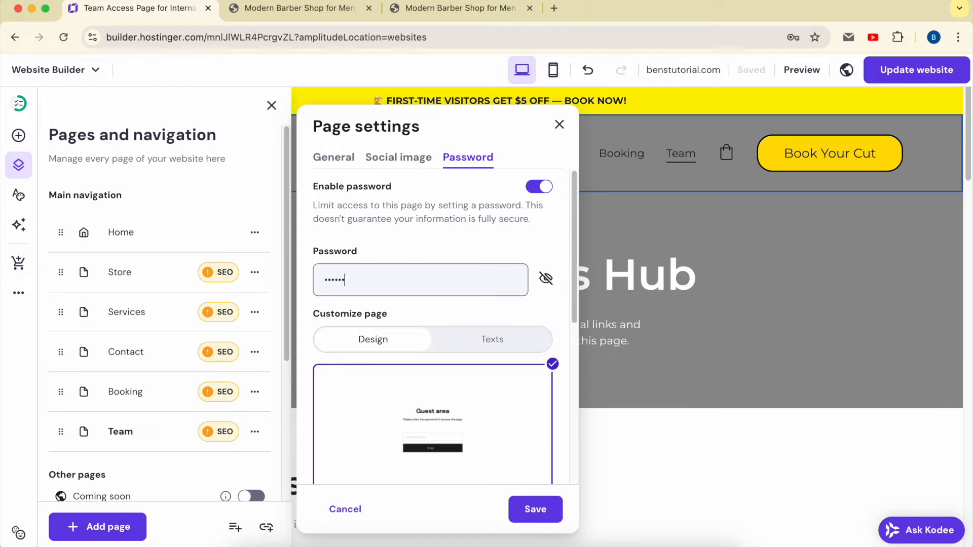
- Reveal and hide the entered page password, and look over the design options for the password page
{"action": "left_click", "coordinate": [545, 279]}
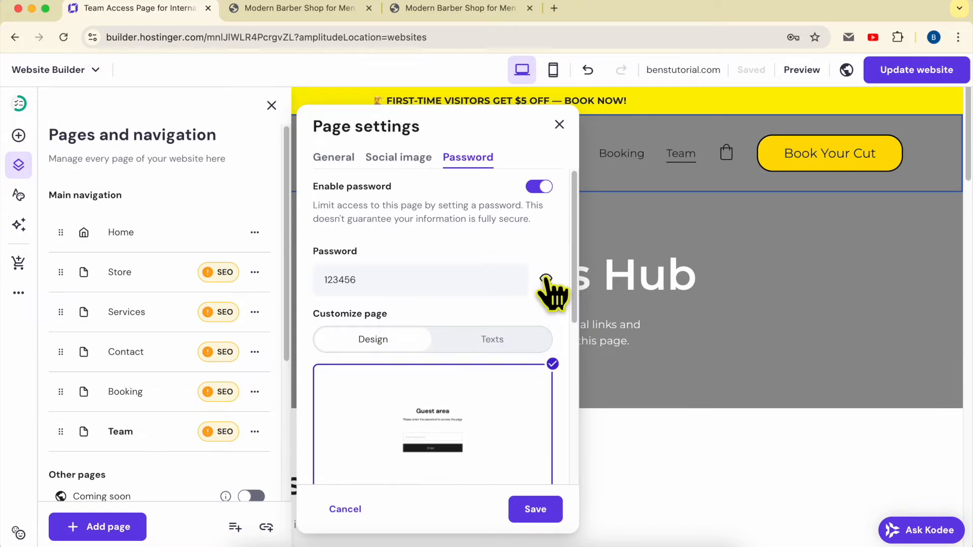
{"action": "left_click", "coordinate": [546, 278]}
{"action": "scroll", "coordinate": [412, 321], "scroll_direction": "down", "scroll_amount": 3}
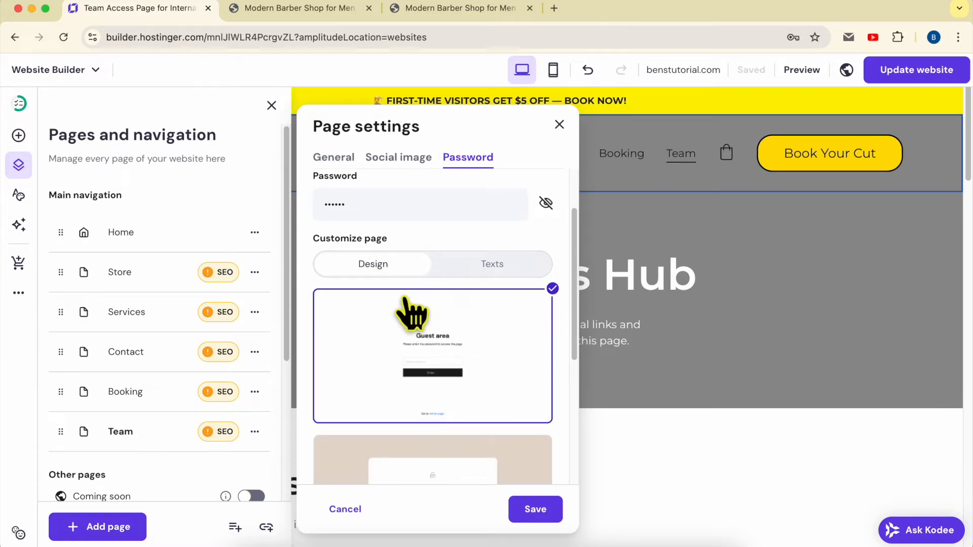
{"action": "scroll", "coordinate": [420, 306], "scroll_direction": "down", "scroll_amount": 4}
{"action": "scroll", "coordinate": [439, 274], "scroll_direction": "up", "scroll_amount": 5}
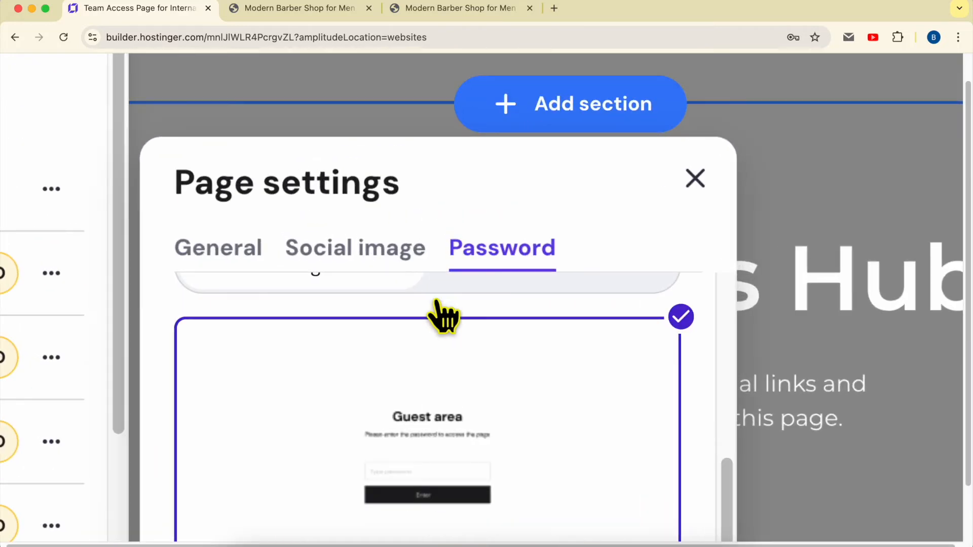
{"action": "scroll", "coordinate": [441, 344], "scroll_direction": "up", "scroll_amount": 2}
{"action": "scroll", "coordinate": [440, 350], "scroll_direction": "down", "scroll_amount": 5}
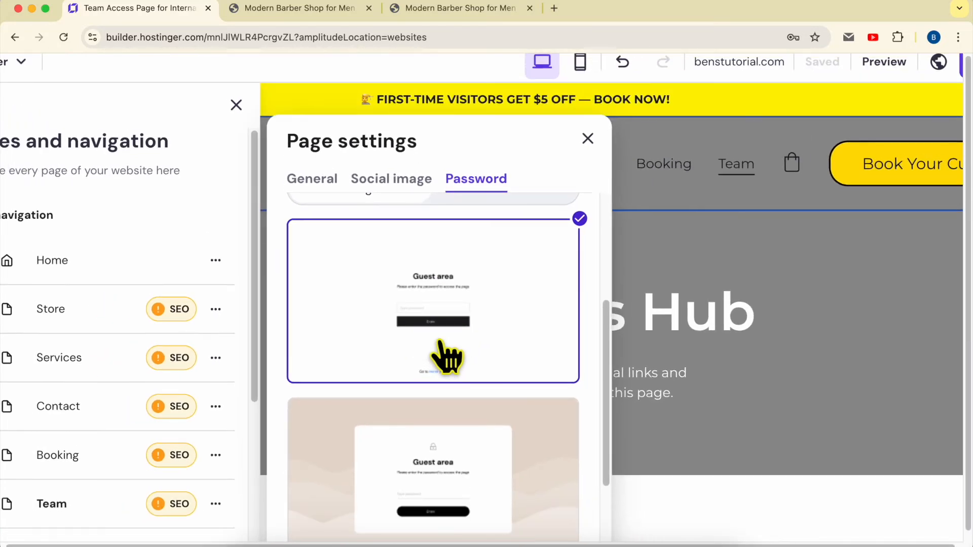
{"action": "scroll", "coordinate": [440, 350], "scroll_direction": "up", "scroll_amount": 2}
{"action": "scroll", "coordinate": [439, 353], "scroll_direction": "down", "scroll_amount": 5}
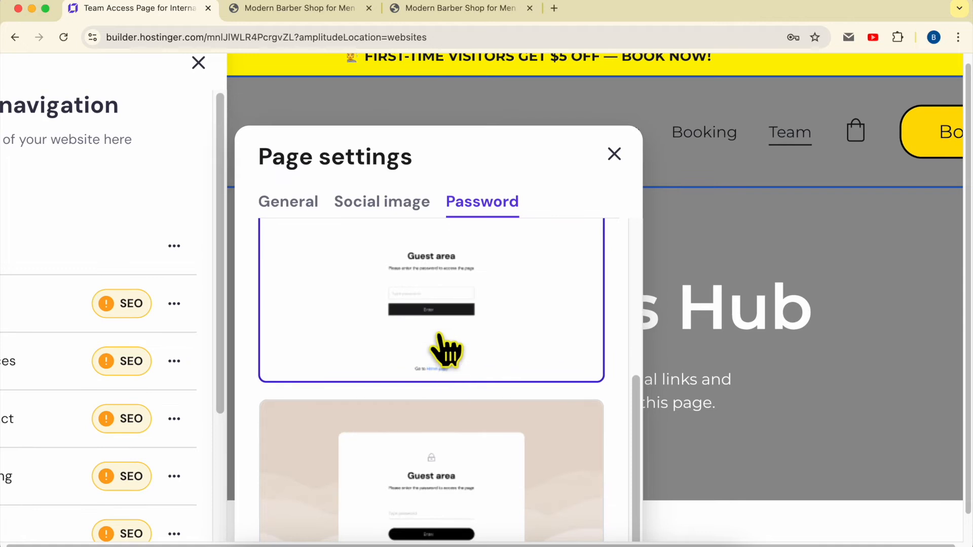
- Try the beige card design and the purple split design for the password page
{"action": "left_click", "coordinate": [438, 351]}
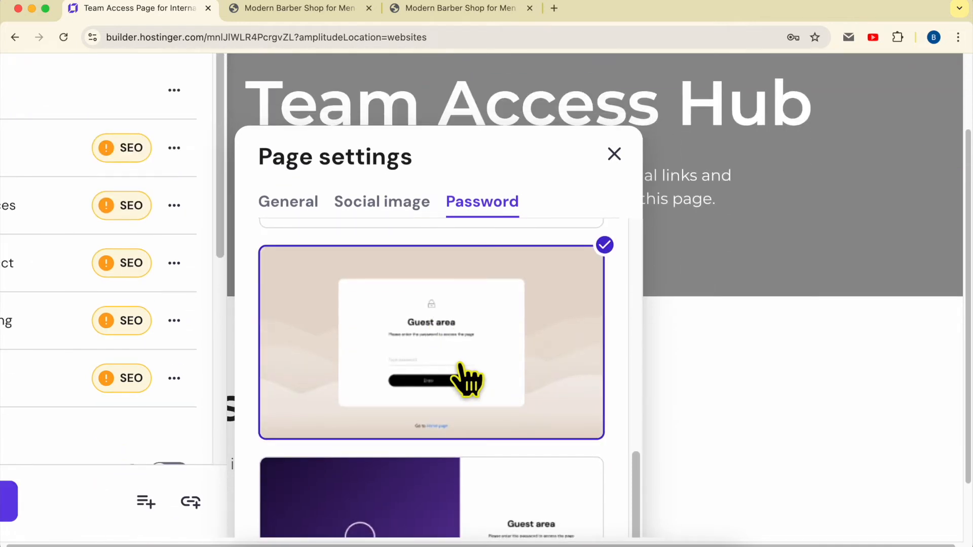
{"action": "left_click", "coordinate": [450, 483]}
{"action": "scroll", "coordinate": [464, 413], "scroll_direction": "down", "scroll_amount": 5}
{"action": "scroll", "coordinate": [467, 365], "scroll_direction": "up", "scroll_amount": 5}
- Examine the customizable texts of the password page, from the heading and subheading to the footer
{"action": "left_click", "coordinate": [478, 340]}
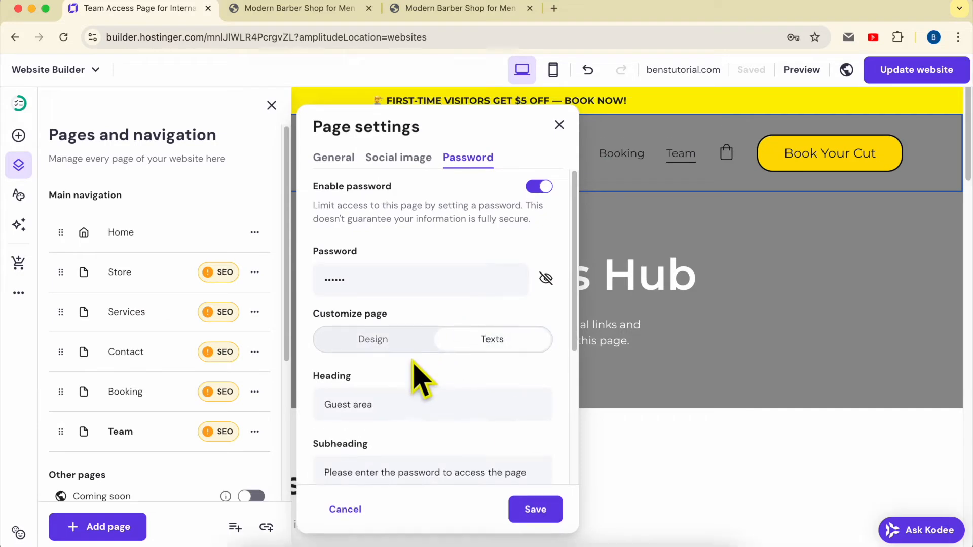
{"action": "scroll", "coordinate": [413, 384], "scroll_direction": "down", "scroll_amount": 3}
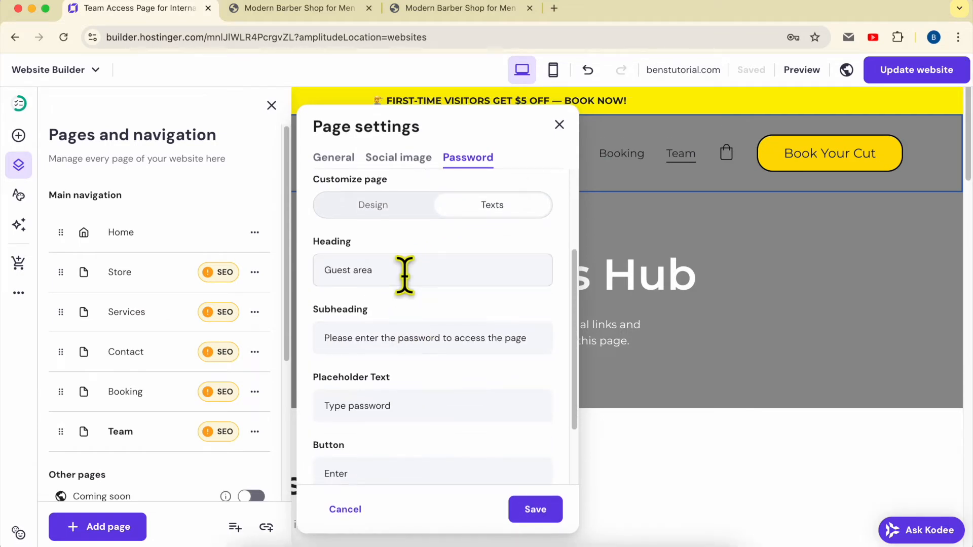
{"action": "scroll", "coordinate": [425, 269], "scroll_direction": "down", "scroll_amount": 4}
{"action": "scroll", "coordinate": [424, 273], "scroll_direction": "up", "scroll_amount": 3}
{"action": "scroll", "coordinate": [421, 230], "scroll_direction": "down", "scroll_amount": 1}
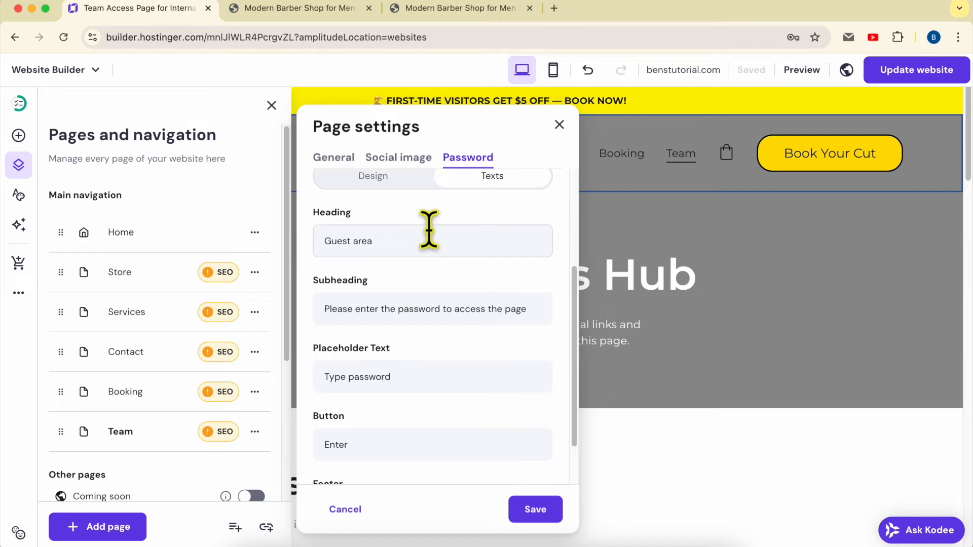
{"action": "scroll", "coordinate": [416, 315], "scroll_direction": "down", "scroll_amount": 3}
{"action": "scroll", "coordinate": [421, 324], "scroll_direction": "up", "scroll_amount": 4}
{"action": "scroll", "coordinate": [405, 253], "scroll_direction": "up", "scroll_amount": 1}
- Save the Team page's password settings with the plain white Guest area design
{"action": "left_click", "coordinate": [392, 253]}
{"action": "scroll", "coordinate": [406, 284], "scroll_direction": "up", "scroll_amount": 3}
{"action": "scroll", "coordinate": [450, 398], "scroll_direction": "down", "scroll_amount": 2}
{"action": "left_click", "coordinate": [540, 511]}
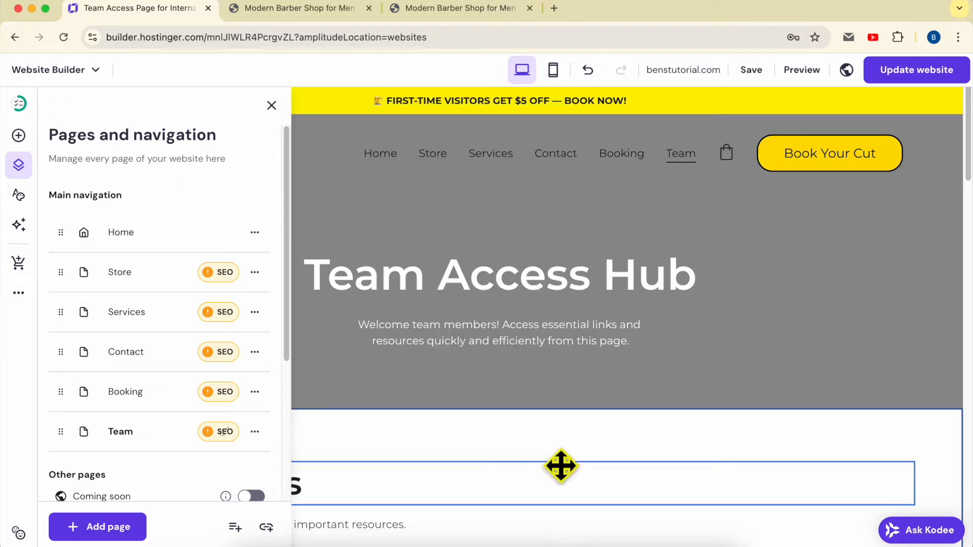
- Publish the website update and dismiss the browser's password warning
{"action": "left_click", "coordinate": [918, 76]}
{"action": "left_click", "coordinate": [735, 238]}
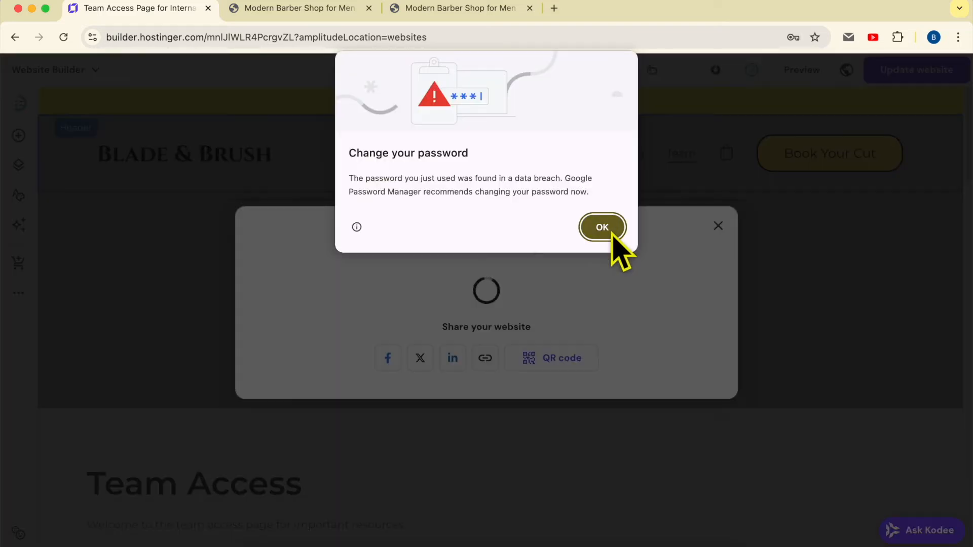
{"action": "left_click", "coordinate": [621, 232]}
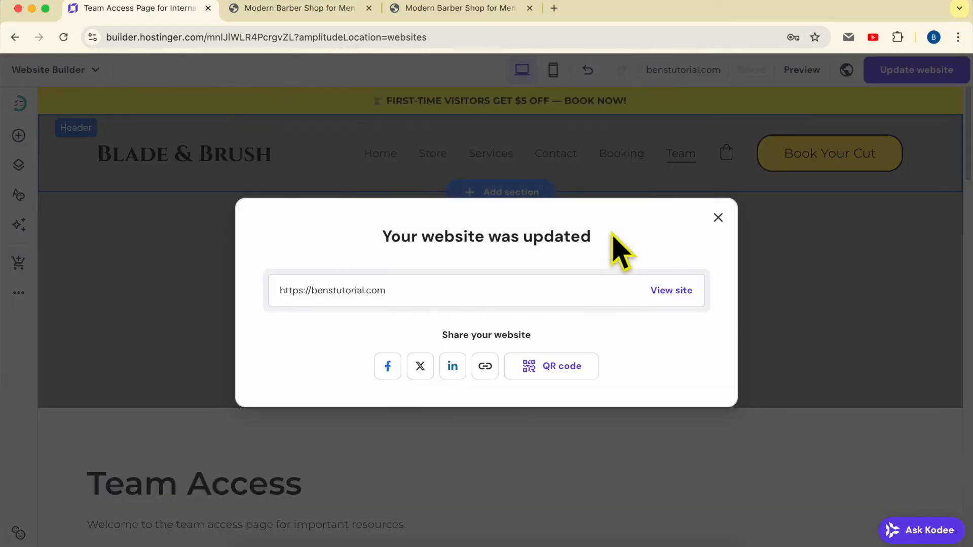
{"action": "left_click", "coordinate": [674, 290]}
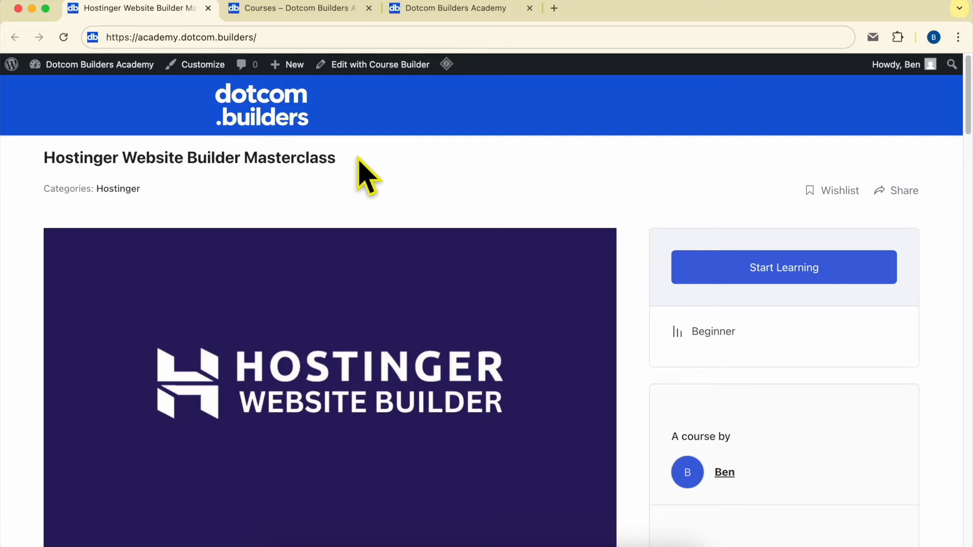
- Look through the Hostinger Website Builder Masterclass page on Dotcom Builders Academy, expanding the Editing Page Content lessons
{"action": "scroll", "coordinate": [363, 172], "scroll_direction": "down", "scroll_amount": 15}
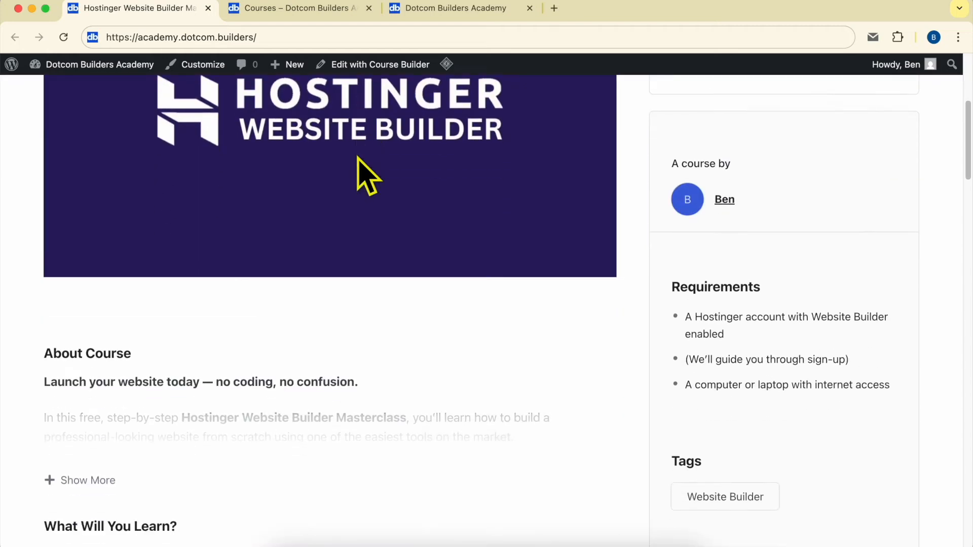
{"action": "scroll", "coordinate": [363, 173], "scroll_direction": "down", "scroll_amount": 1}
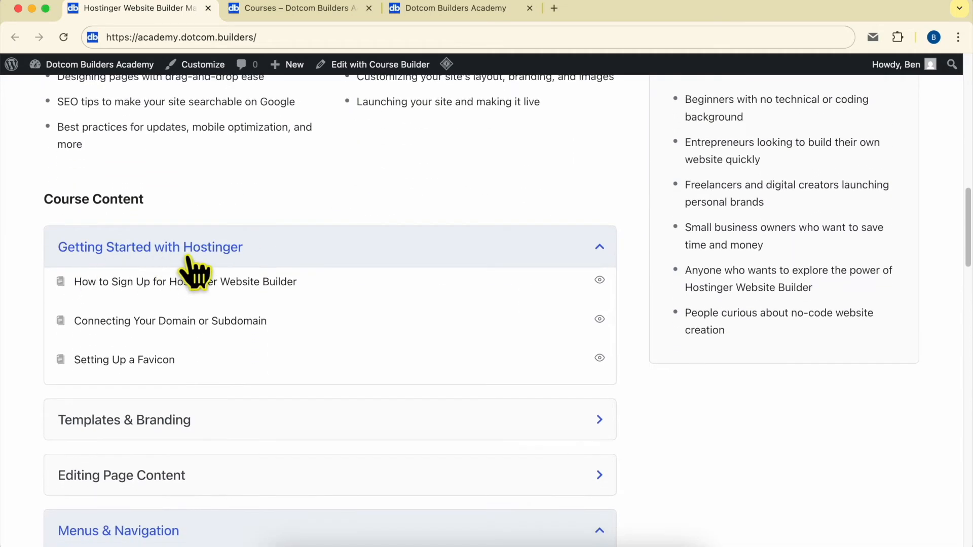
{"action": "scroll", "coordinate": [242, 263], "scroll_direction": "down", "scroll_amount": 5}
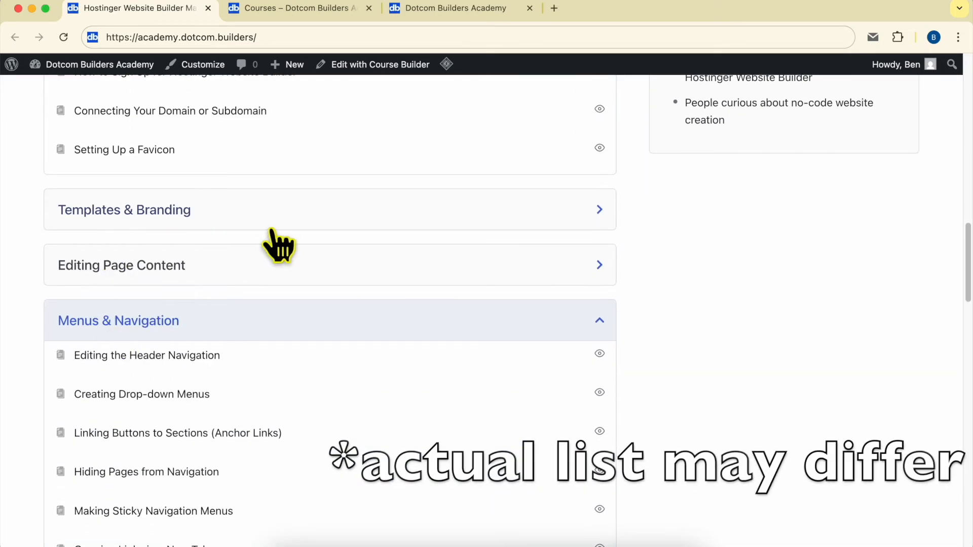
{"action": "scroll", "coordinate": [99, 276], "scroll_direction": "down", "scroll_amount": 2}
{"action": "left_click", "coordinate": [167, 194]}
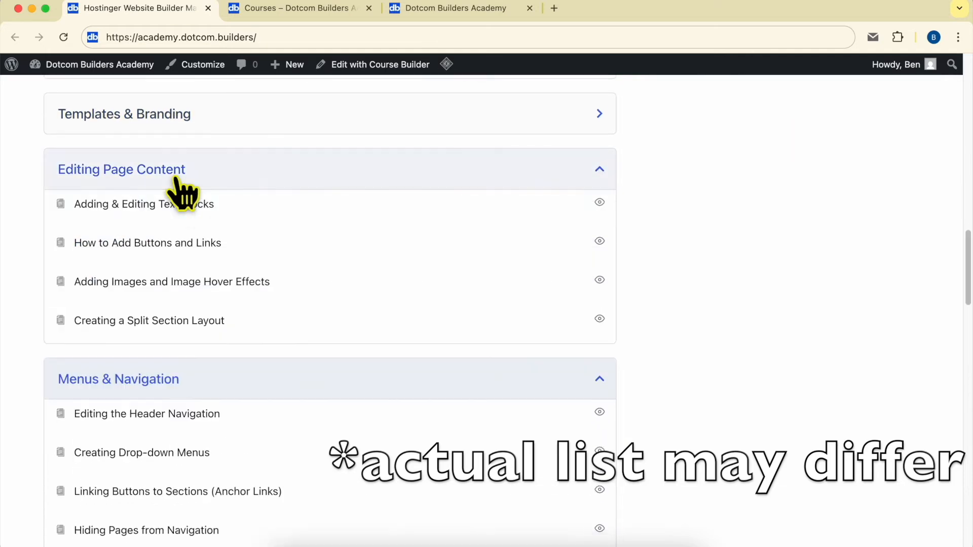
{"action": "scroll", "coordinate": [226, 330], "scroll_direction": "down", "scroll_amount": 5}
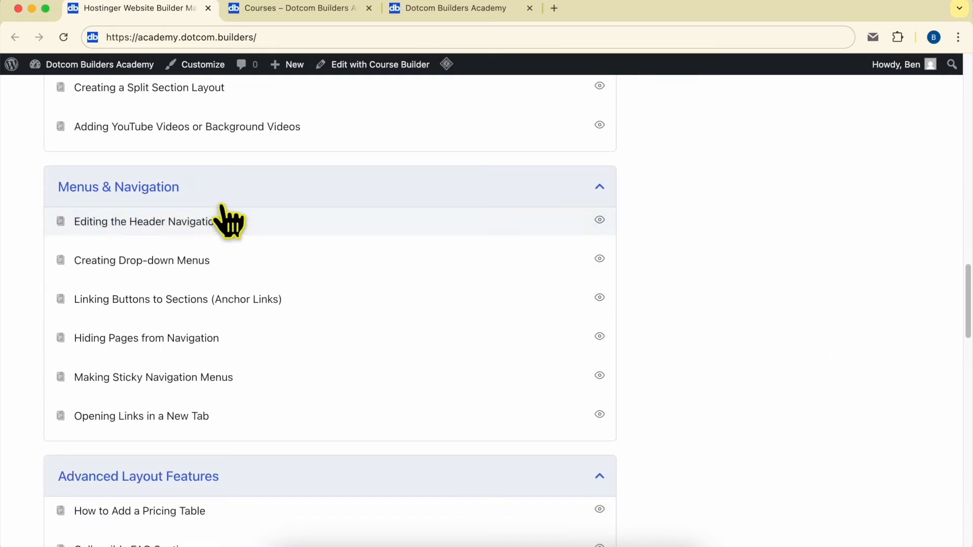
{"action": "scroll", "coordinate": [226, 218], "scroll_direction": "down", "scroll_amount": 6}
{"action": "scroll", "coordinate": [221, 205], "scroll_direction": "down", "scroll_amount": 5}
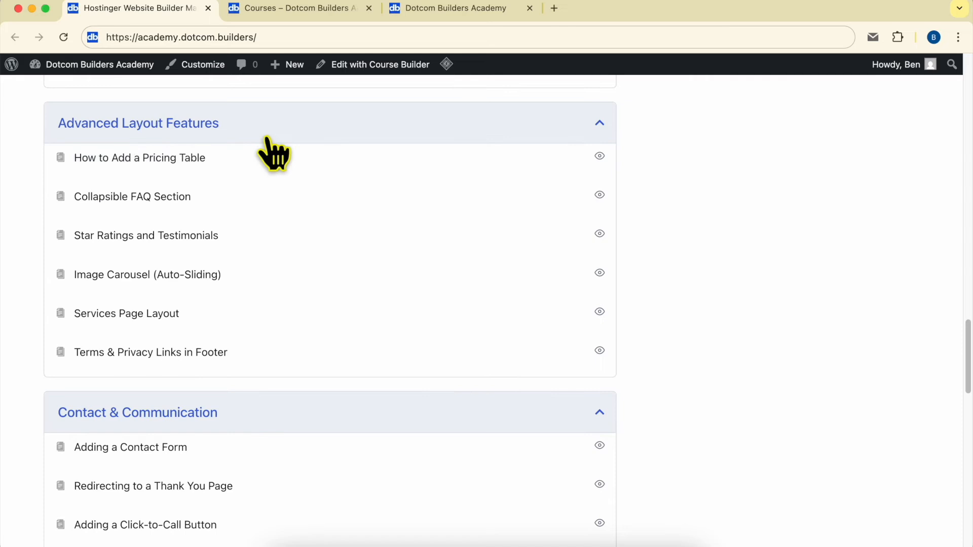
{"action": "scroll", "coordinate": [267, 141], "scroll_direction": "down", "scroll_amount": 12}
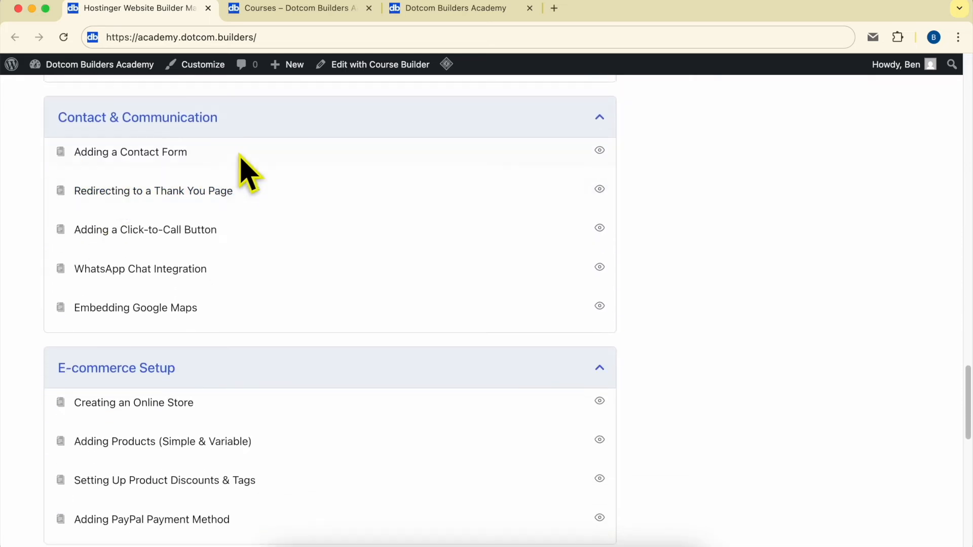
{"action": "scroll", "coordinate": [309, 152], "scroll_direction": "down", "scroll_amount": 13}
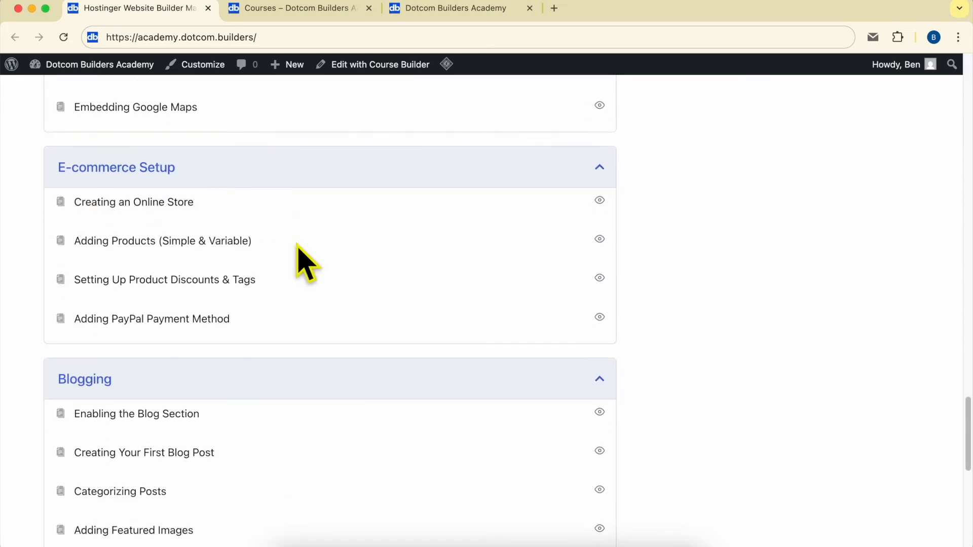
{"action": "scroll", "coordinate": [109, 311], "scroll_direction": "down", "scroll_amount": 12}
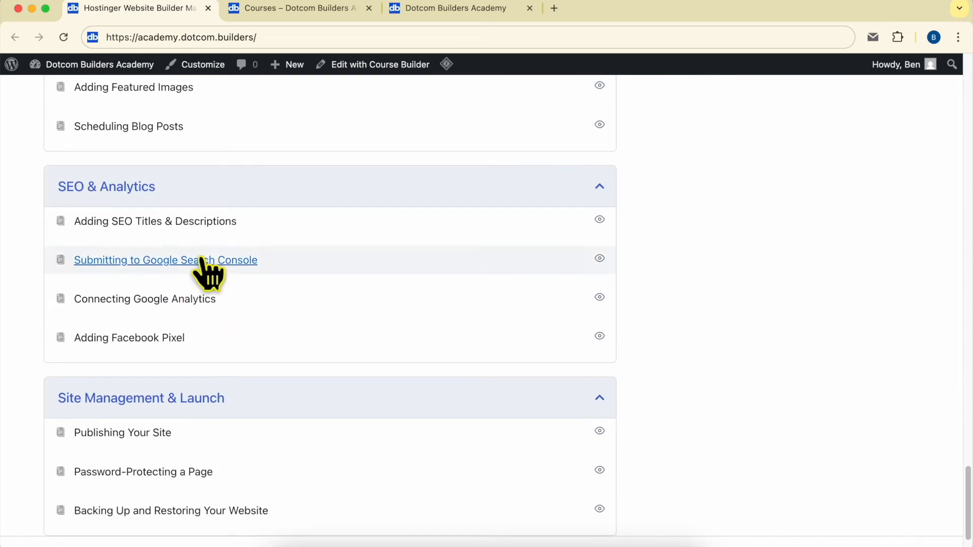
{"action": "scroll", "coordinate": [228, 230], "scroll_direction": "down", "scroll_amount": 2}
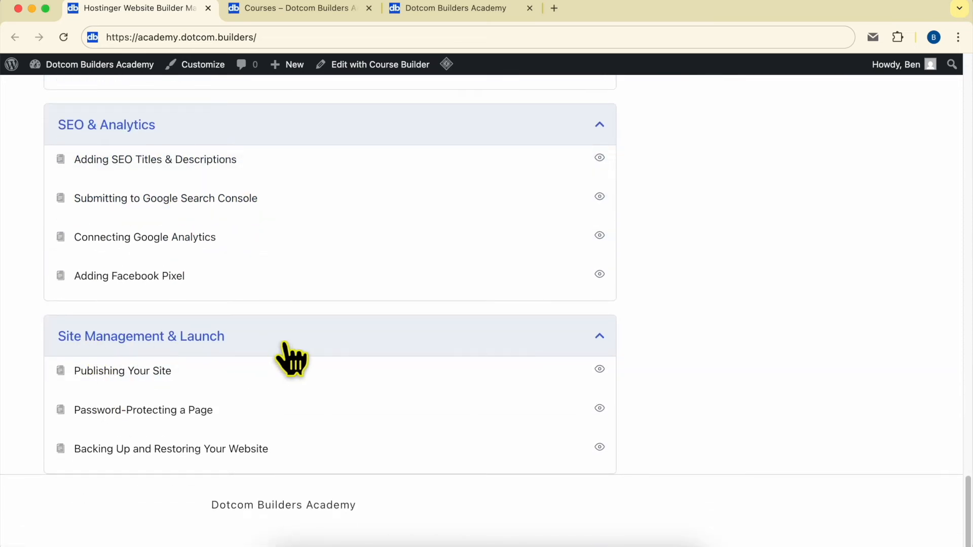
{"action": "scroll", "coordinate": [390, 363], "scroll_direction": "up", "scroll_amount": 20}
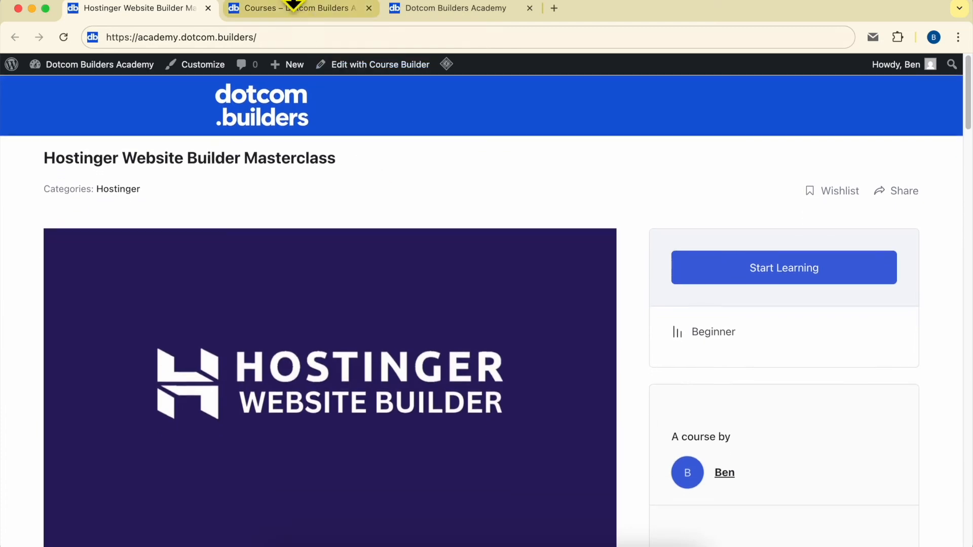
- View the academy's course catalogue and its join page with the site address down to the sign-up form
{"action": "left_click", "coordinate": [294, 8]}
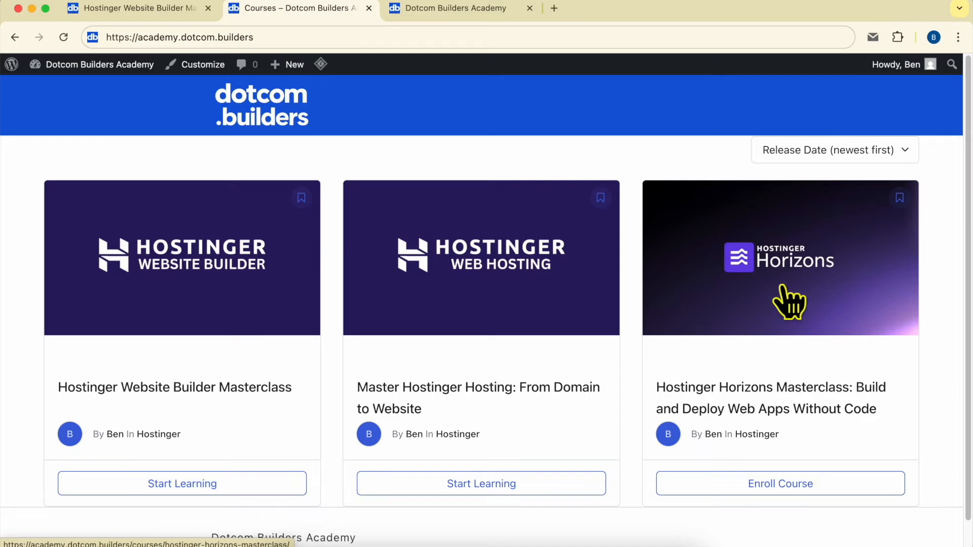
{"action": "left_click", "coordinate": [428, 9]}
{"action": "left_click_drag", "start_coordinate": [124, 37], "coordinate": [306, 36]}
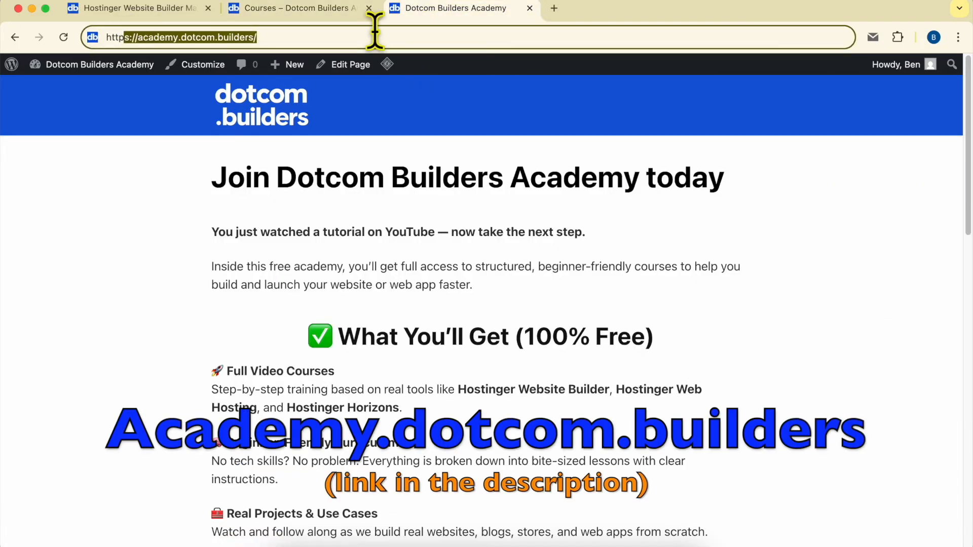
{"action": "scroll", "coordinate": [569, 272], "scroll_direction": "down", "scroll_amount": 15}
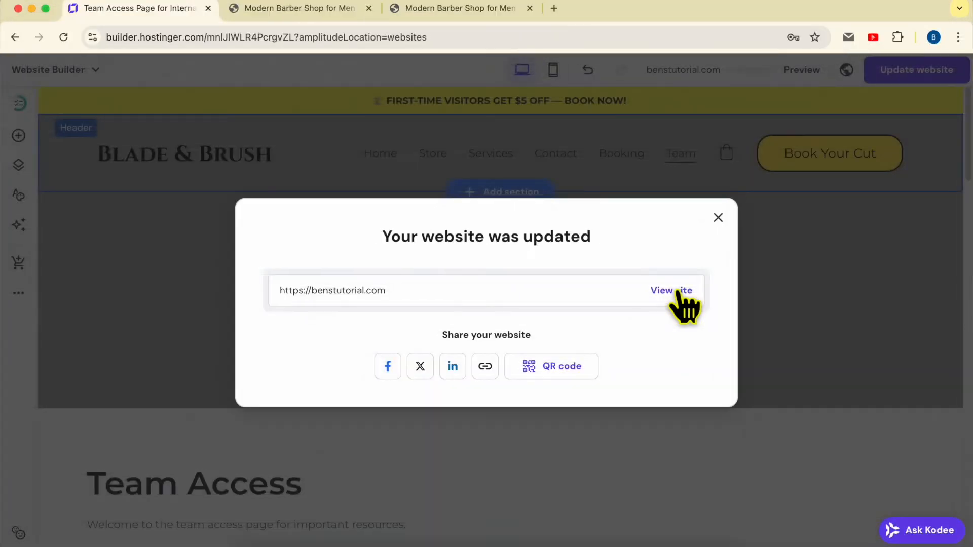
- Open the live site's Team page, unlock it with the page password and dismiss the offer to save the password
{"action": "left_click", "coordinate": [677, 291]}
{"action": "left_click", "coordinate": [664, 121]}
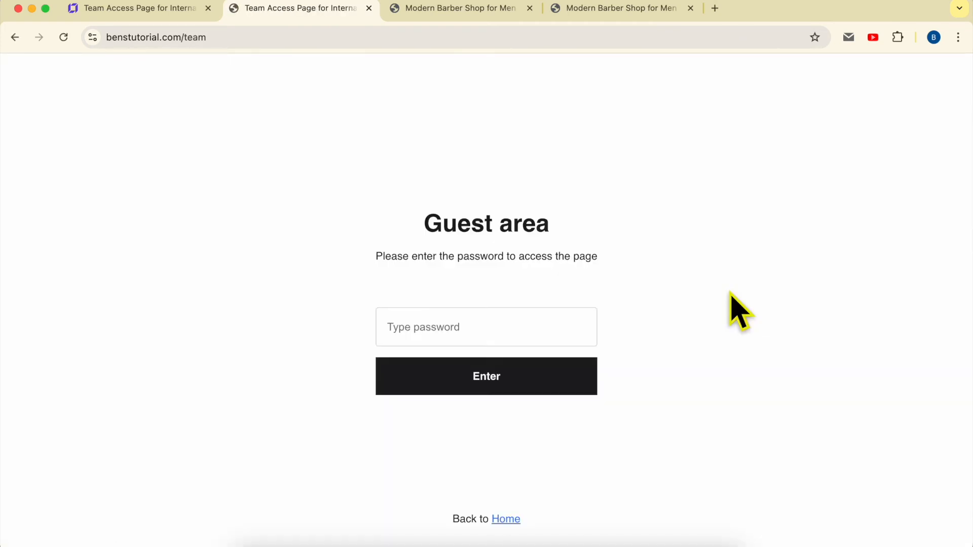
{"action": "left_click", "coordinate": [500, 324]}
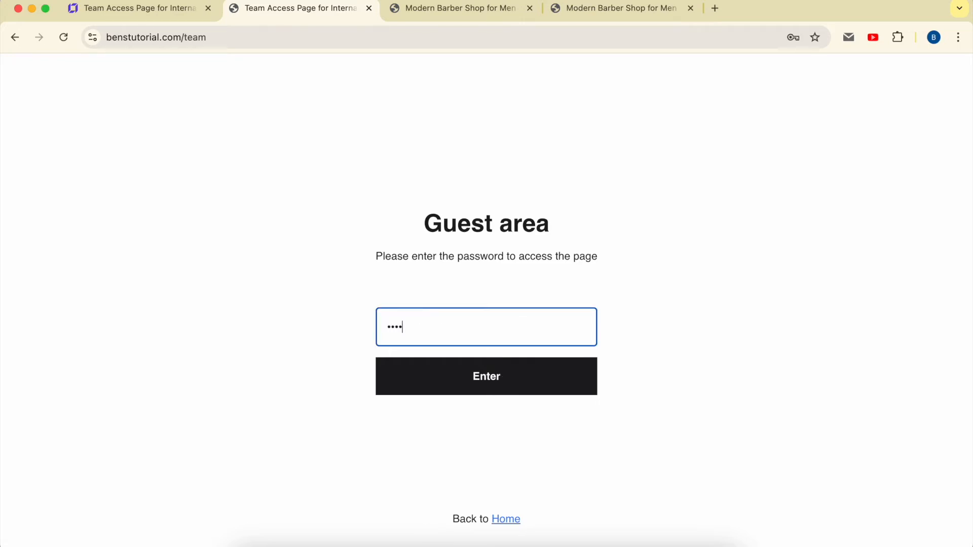
{"action": "left_click", "coordinate": [527, 378]}
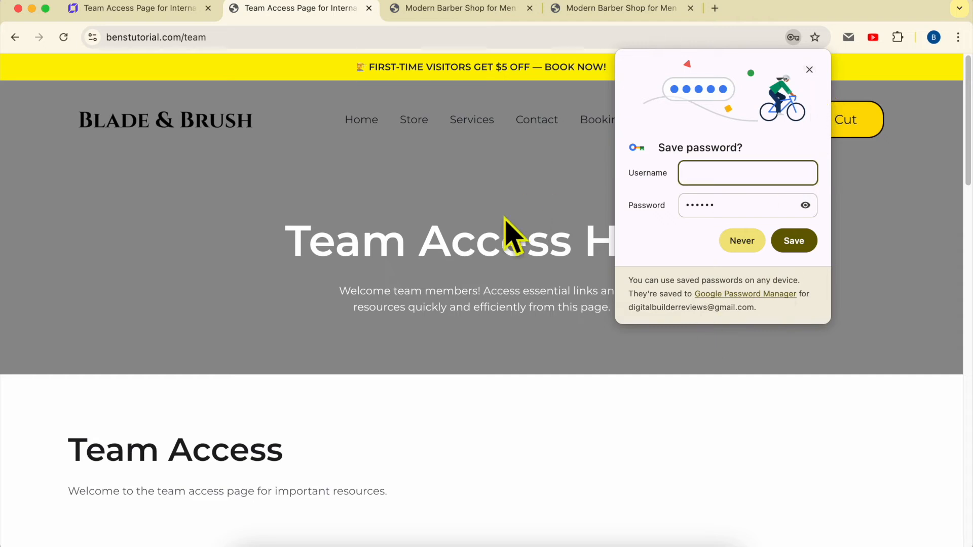
{"action": "left_click", "coordinate": [810, 70]}
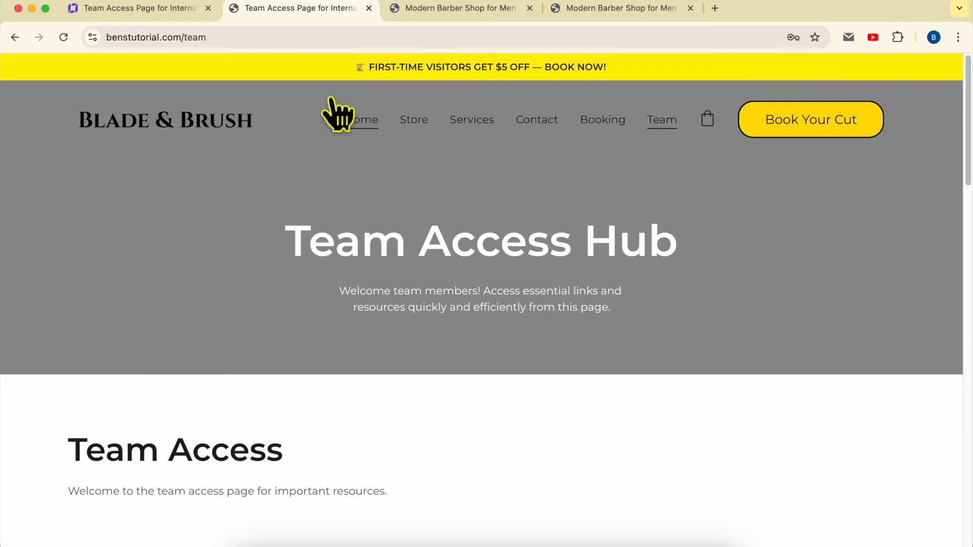
- Return to the website builder, close the update confirmation and open the Team page's password settings
{"action": "left_click", "coordinate": [161, 10]}
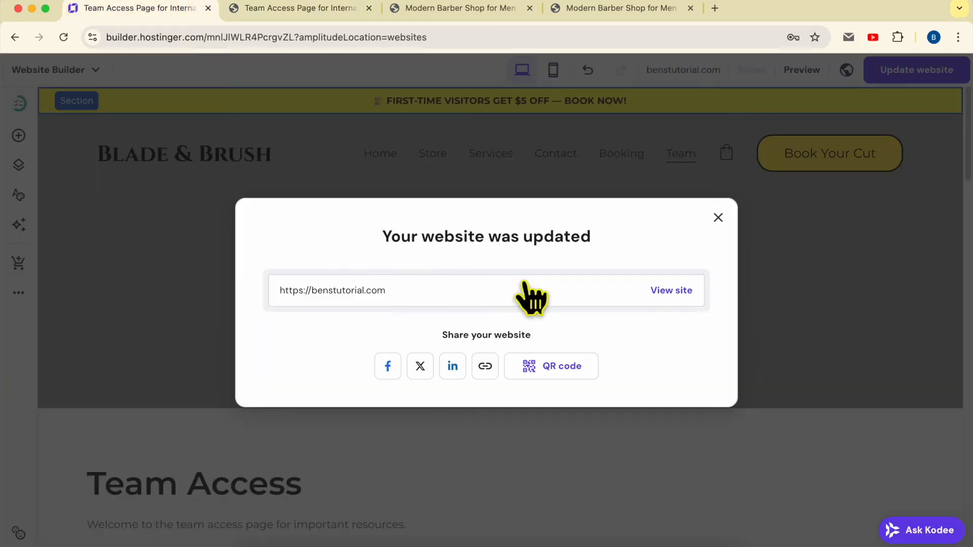
{"action": "left_click", "coordinate": [718, 217]}
{"action": "left_click", "coordinate": [19, 165]}
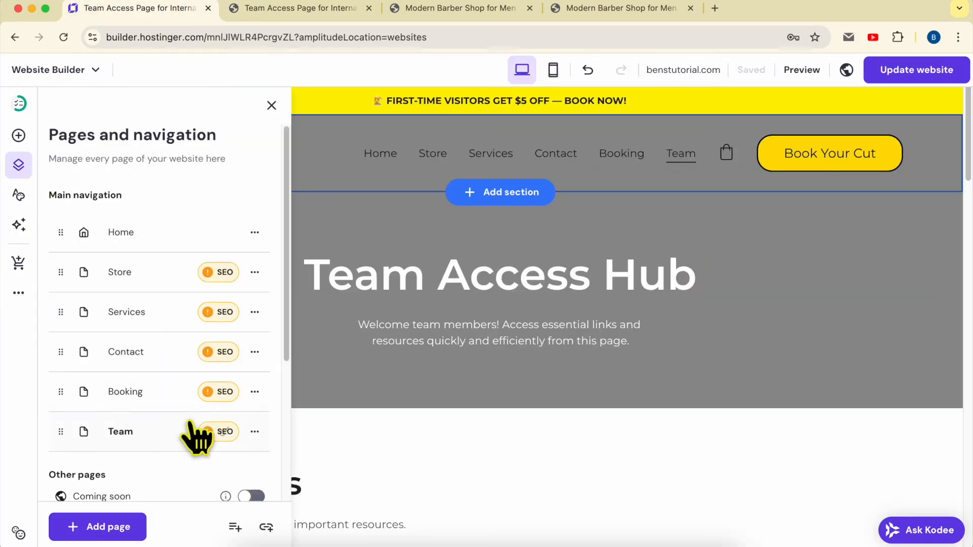
{"action": "left_click", "coordinate": [254, 432]}
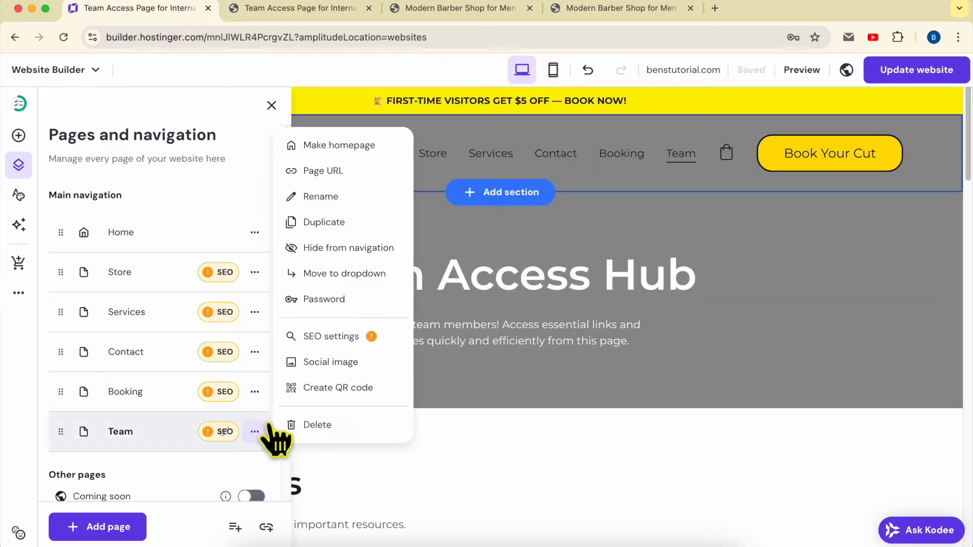
{"action": "left_click", "coordinate": [336, 299]}
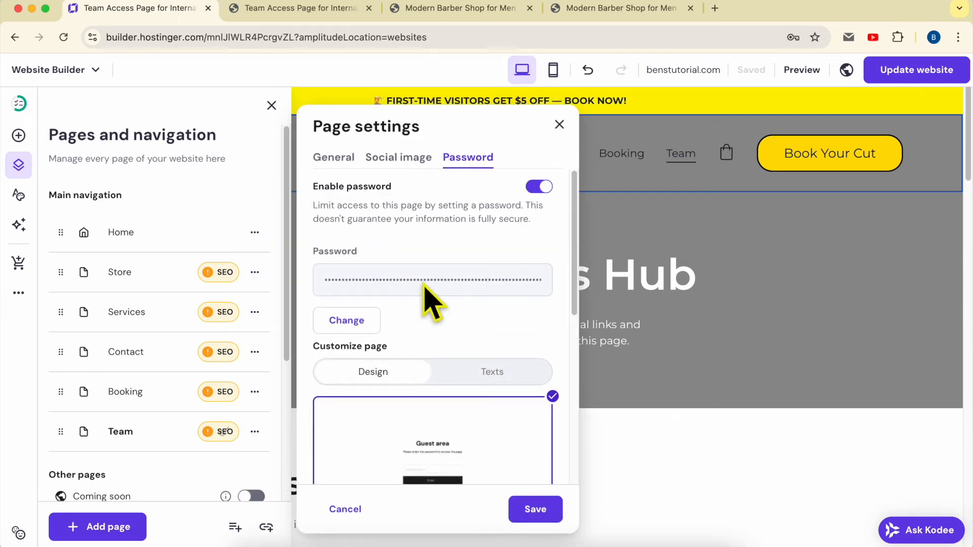
- Choose the purple padlock split-screen design for the Team page's password screen and save the page settings
{"action": "scroll", "coordinate": [428, 299], "scroll_direction": "down", "scroll_amount": 5}
{"action": "scroll", "coordinate": [418, 303], "scroll_direction": "down", "scroll_amount": 2}
{"action": "left_click", "coordinate": [410, 350]}
{"action": "scroll", "coordinate": [411, 361], "scroll_direction": "down", "scroll_amount": 2}
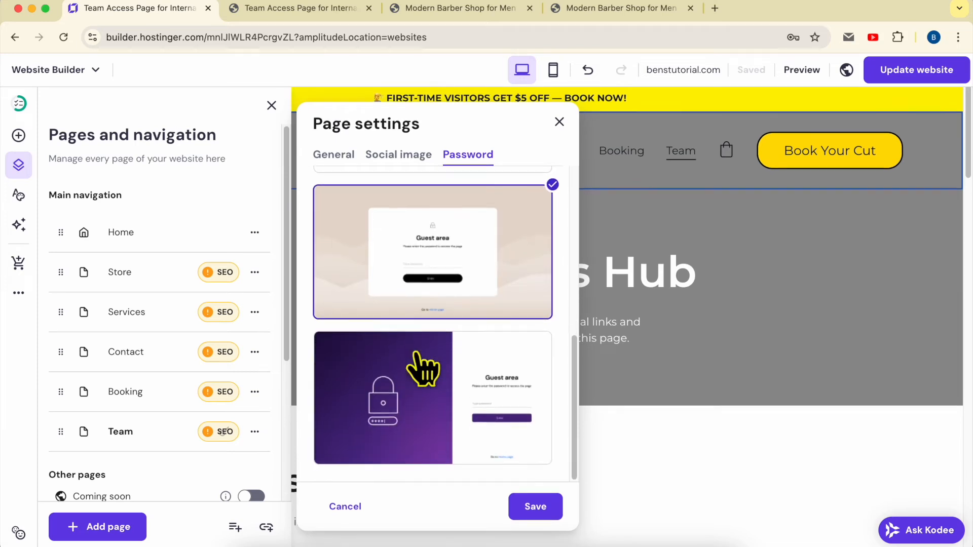
{"action": "left_click", "coordinate": [417, 395]}
{"action": "left_click", "coordinate": [537, 511]}
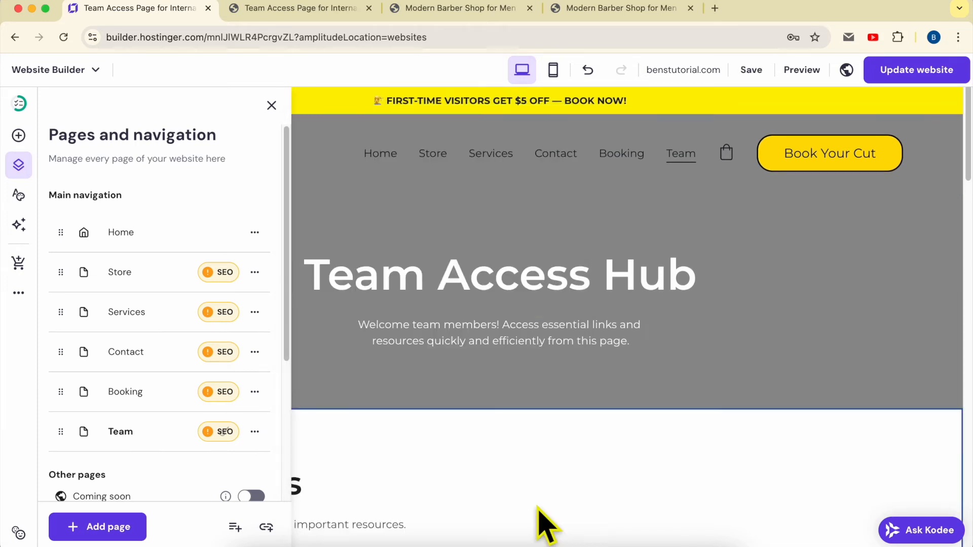
- Publish the website update and open the Team page on the live site to view its new password screen
{"action": "left_click", "coordinate": [883, 72]}
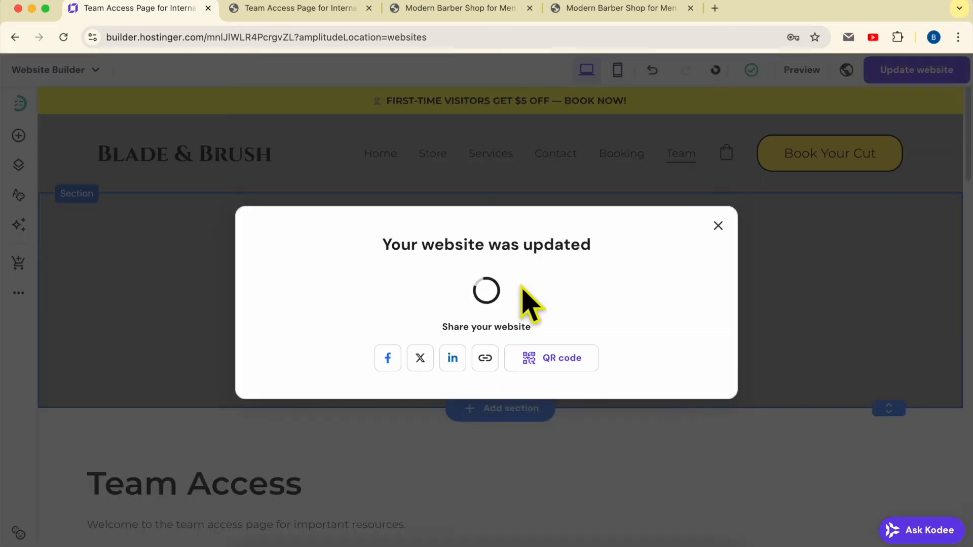
{"action": "left_click", "coordinate": [659, 291]}
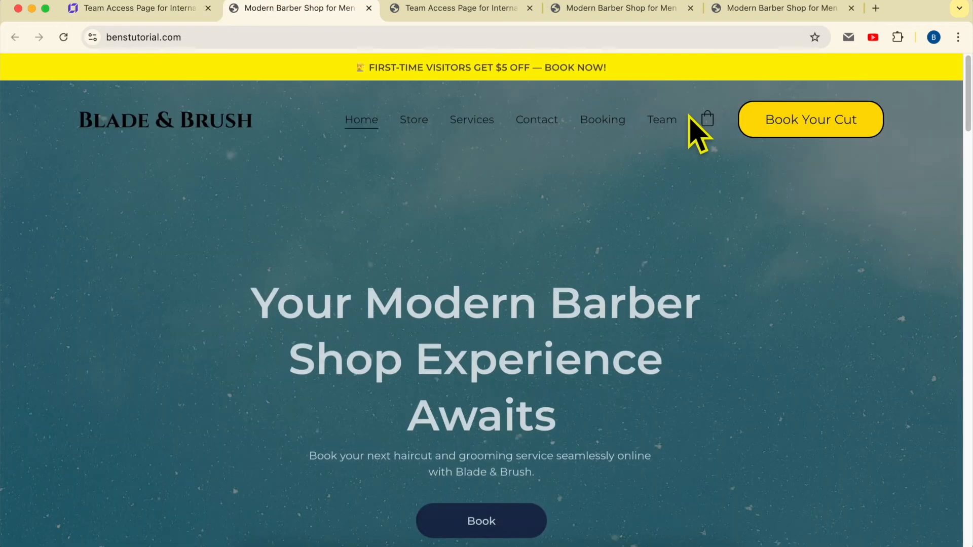
{"action": "left_click", "coordinate": [665, 122]}
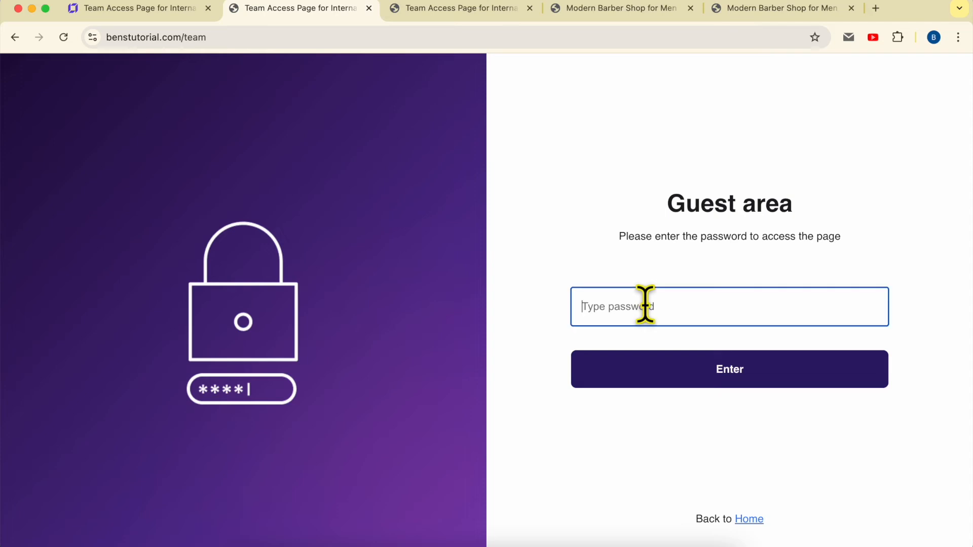
- Return to the website builder and open the customizable texts in the Team page's password settings
{"action": "left_click", "coordinate": [165, 14]}
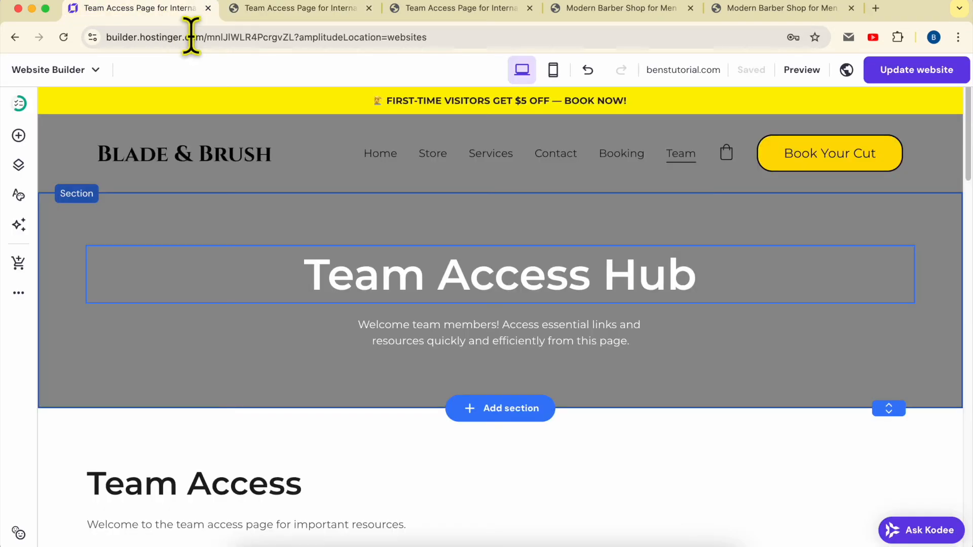
{"action": "left_click", "coordinate": [18, 165]}
{"action": "left_click", "coordinate": [254, 431]}
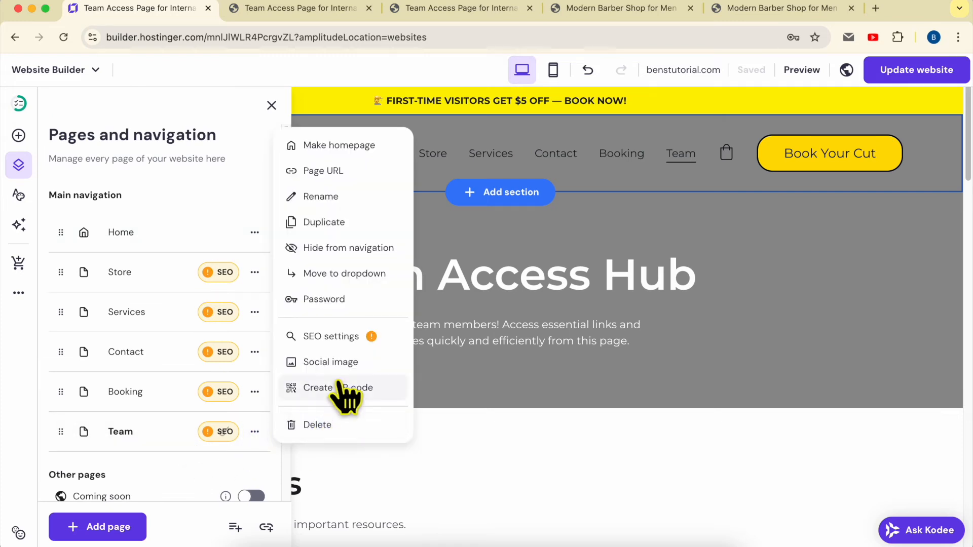
{"action": "left_click", "coordinate": [357, 301]}
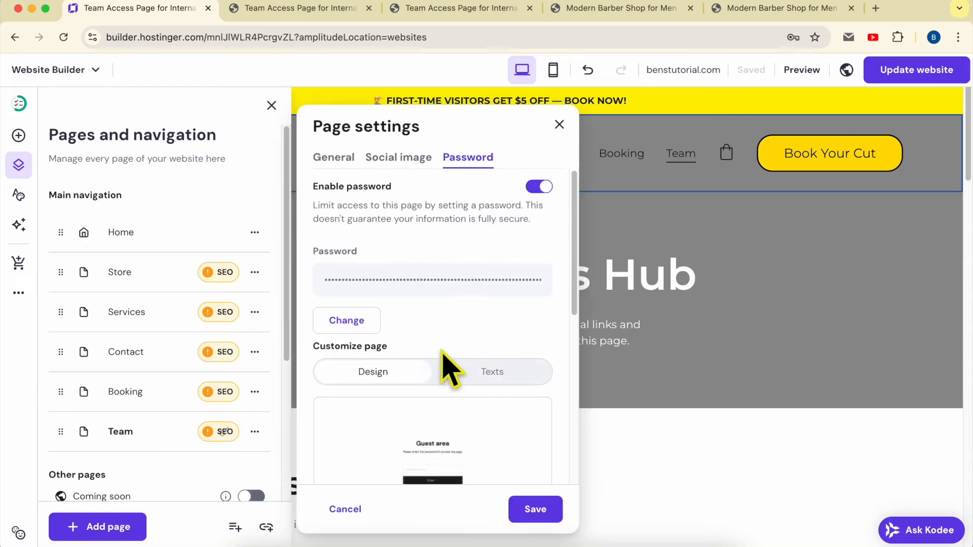
{"action": "left_click", "coordinate": [498, 376]}
{"action": "scroll", "coordinate": [446, 344], "scroll_direction": "down", "scroll_amount": 3}
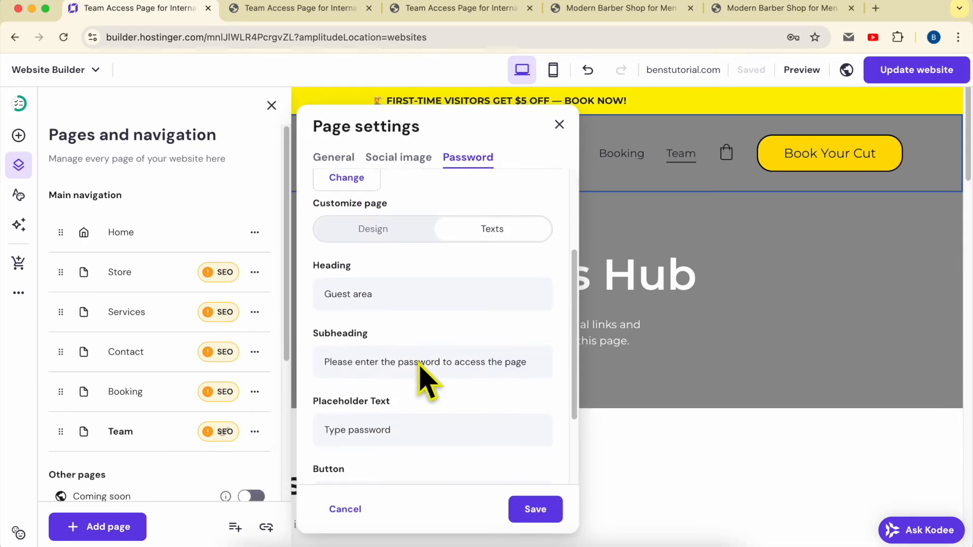
- Copy "🔒 Access Restricted" from the TextEdit notes and use it as the password screen's heading
{"action": "left_click", "coordinate": [326, 542]}
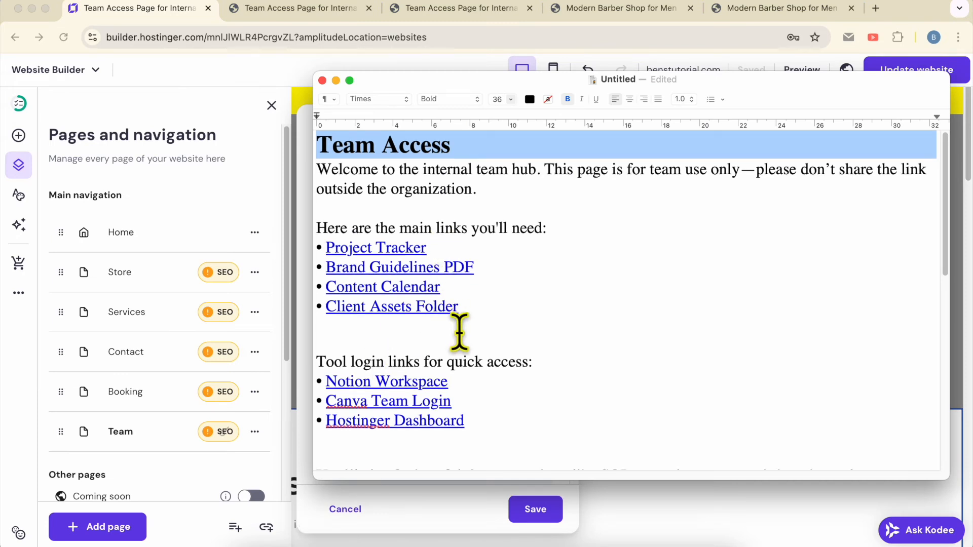
{"action": "scroll", "coordinate": [460, 332], "scroll_direction": "down", "scroll_amount": 5}
{"action": "scroll", "coordinate": [460, 335], "scroll_direction": "down", "scroll_amount": 6}
{"action": "triple_click", "coordinate": [413, 200]}
{"action": "key", "text": "super+c"}
{"action": "left_click", "coordinate": [273, 278]}
{"action": "left_click", "coordinate": [415, 290]}
{"action": "key", "text": "super+a"}
{"action": "key", "text": "super+v"}
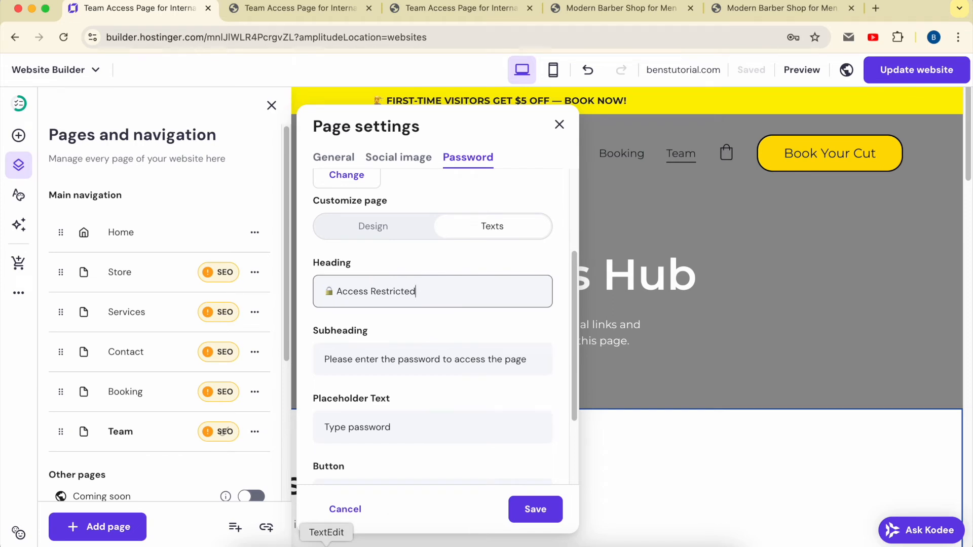
- Replace the subheading with the notes' line "This page is password-protected. Please enter the access password to continue."
{"action": "left_click", "coordinate": [326, 545]}
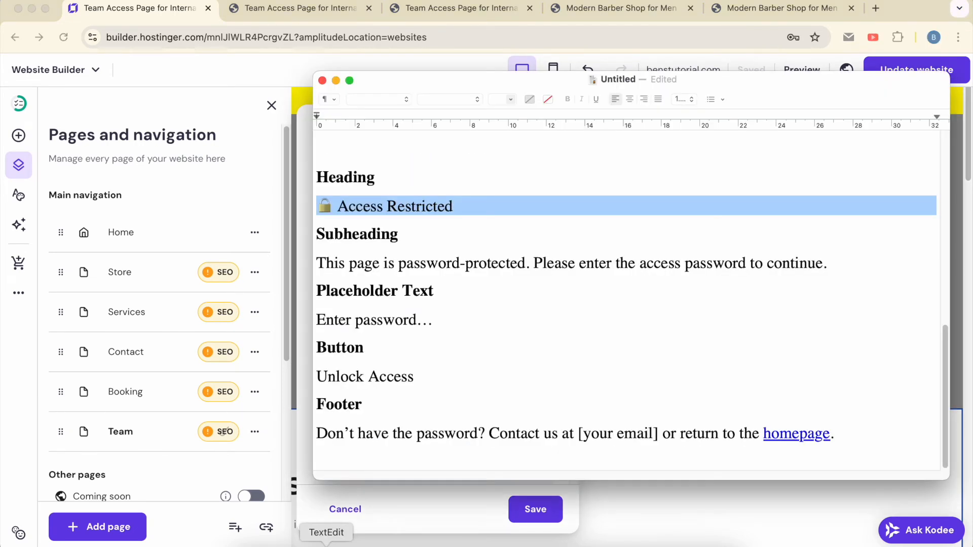
{"action": "triple_click", "coordinate": [395, 270]}
{"action": "key", "text": "super+c"}
{"action": "left_click", "coordinate": [222, 298]}
{"action": "double_click", "coordinate": [391, 369]}
{"action": "key", "text": "super+a"}
{"action": "key", "text": "super+v"}
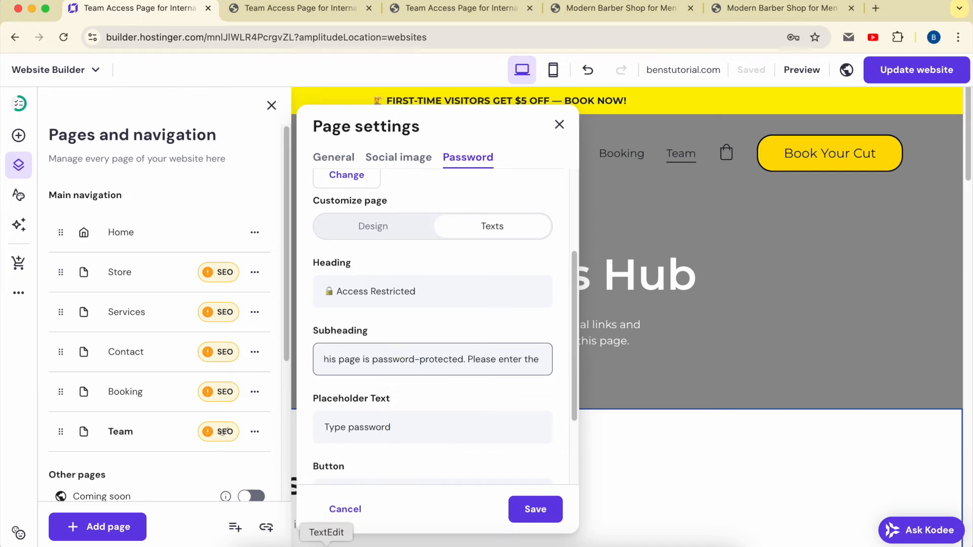
- Replace the password screen's placeholder text with "Enter password…" copied from the TextEdit notes
{"action": "left_click", "coordinate": [326, 538]}
{"action": "left_click", "coordinate": [360, 319]}
{"action": "triple_click", "coordinate": [361, 320]}
{"action": "left_click", "coordinate": [278, 343]}
{"action": "double_click", "coordinate": [374, 427]}
- Replace the password screen's button text with "Unlock Access" copied from the TextEdit notes
{"action": "left_click", "coordinate": [322, 530]}
{"action": "left_click", "coordinate": [359, 379]}
{"action": "triple_click", "coordinate": [358, 379]}
{"action": "left_click", "coordinate": [254, 415]}
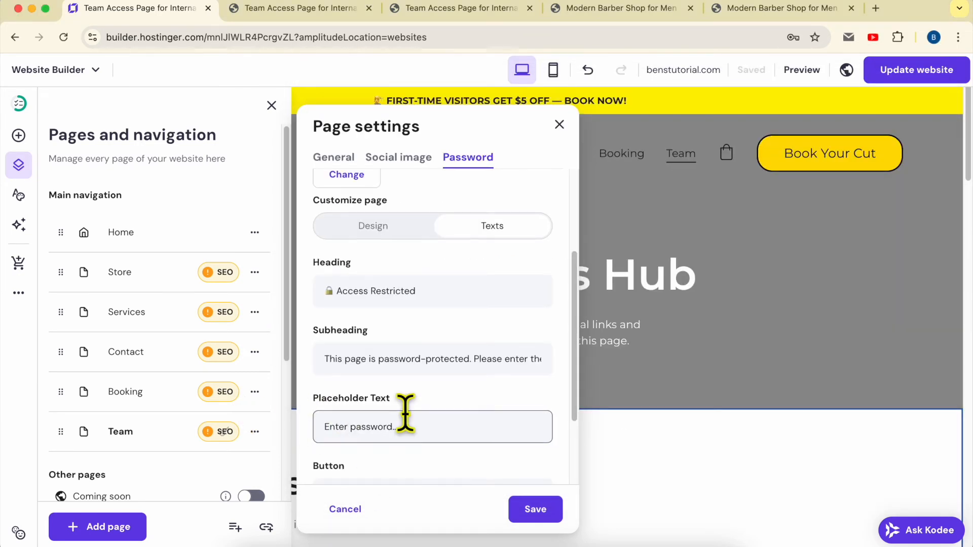
{"action": "scroll", "coordinate": [406, 413], "scroll_direction": "down", "scroll_amount": 3}
{"action": "double_click", "coordinate": [396, 384]}
{"action": "key", "text": "cmd+v"}
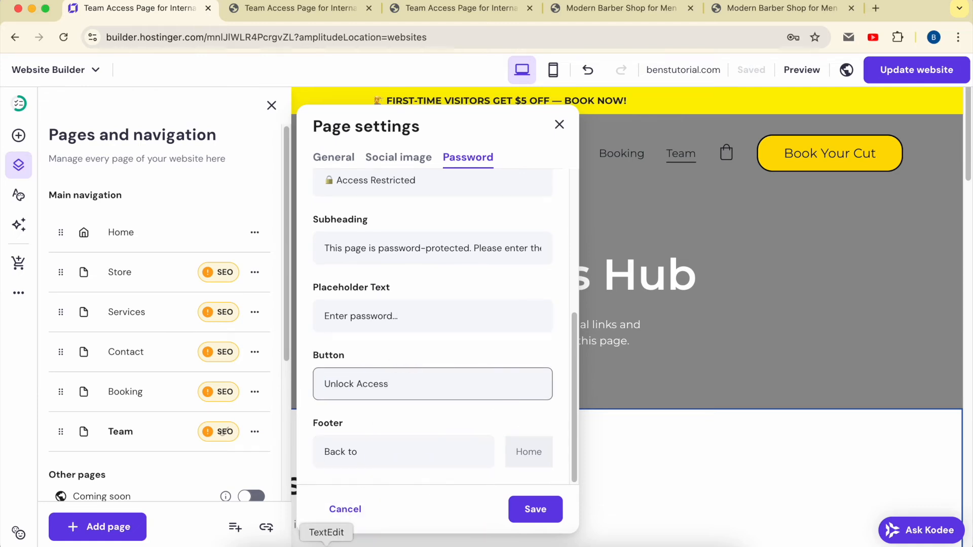
- In the TextEdit notes' footer line, replace "[your email]" with the contact e-mail and the linked "homepage" with plain text
{"action": "left_click", "coordinate": [326, 543]}
{"action": "triple_click", "coordinate": [449, 430]}
{"action": "left_click", "coordinate": [389, 433]}
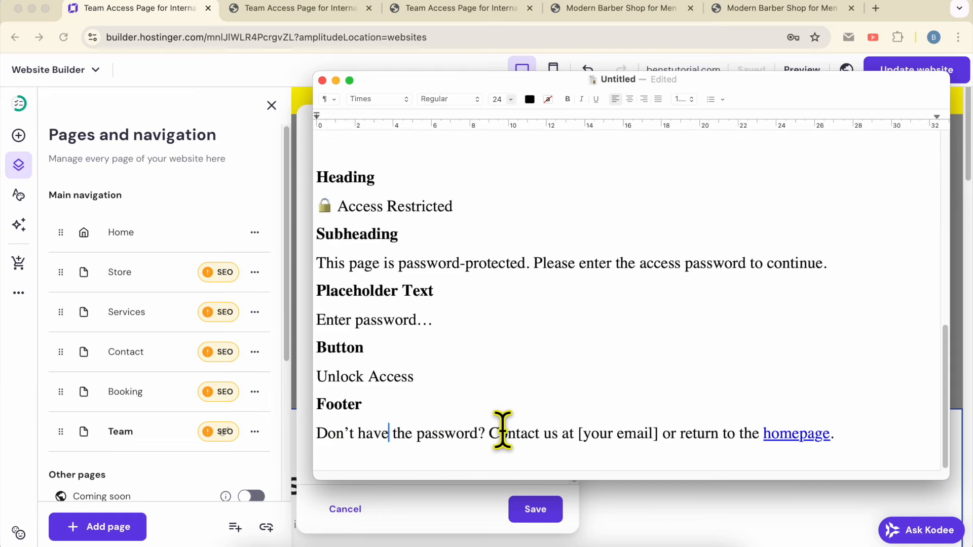
{"action": "left_click_drag", "start_coordinate": [578, 433], "coordinate": [657, 430]}
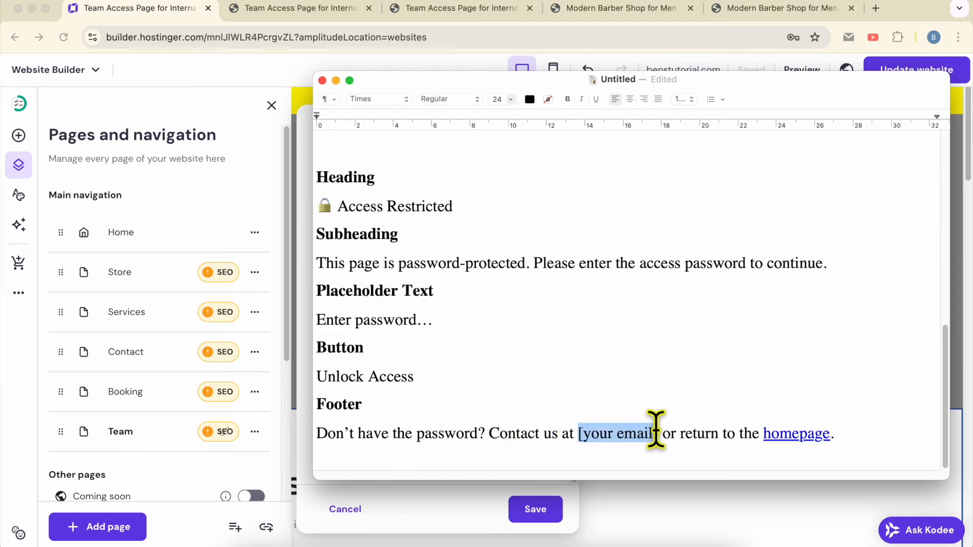
{"action": "key", "text": "BackSpace"}
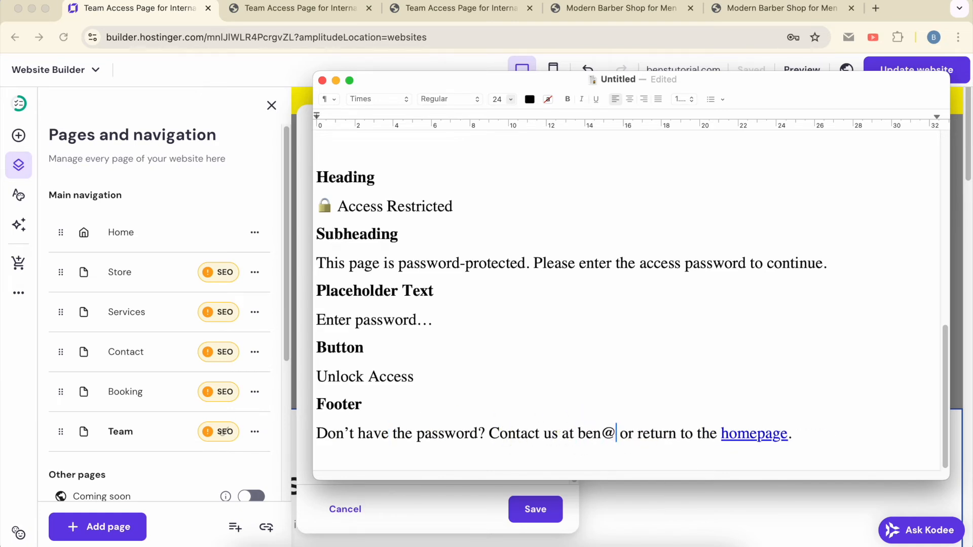
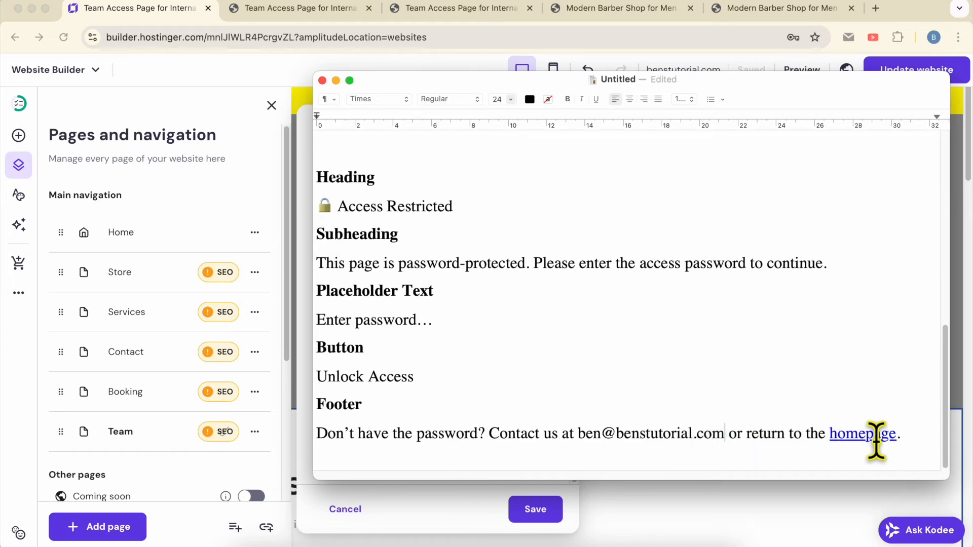
{"action": "left_click_drag", "start_coordinate": [903, 433], "coordinate": [829, 433]}
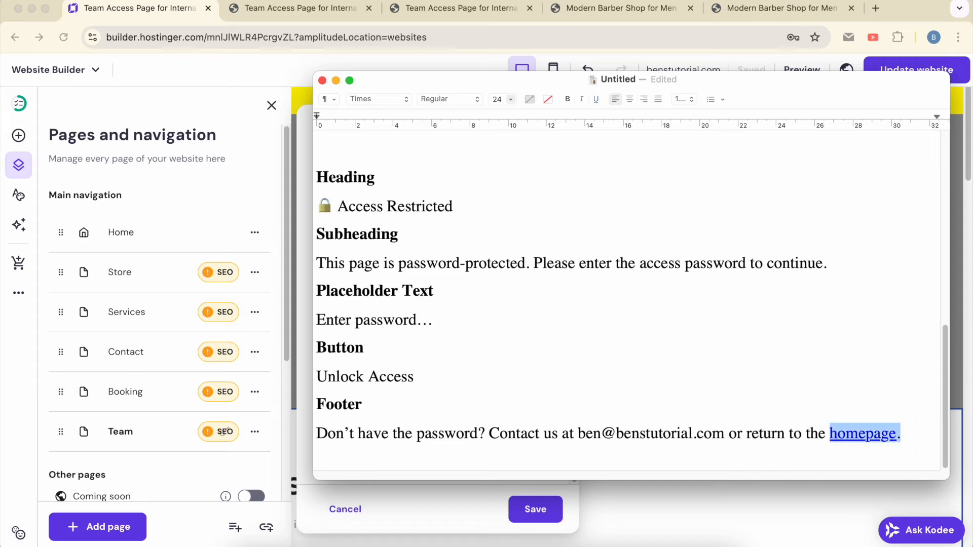
{"action": "key", "text": "BackSpace"}
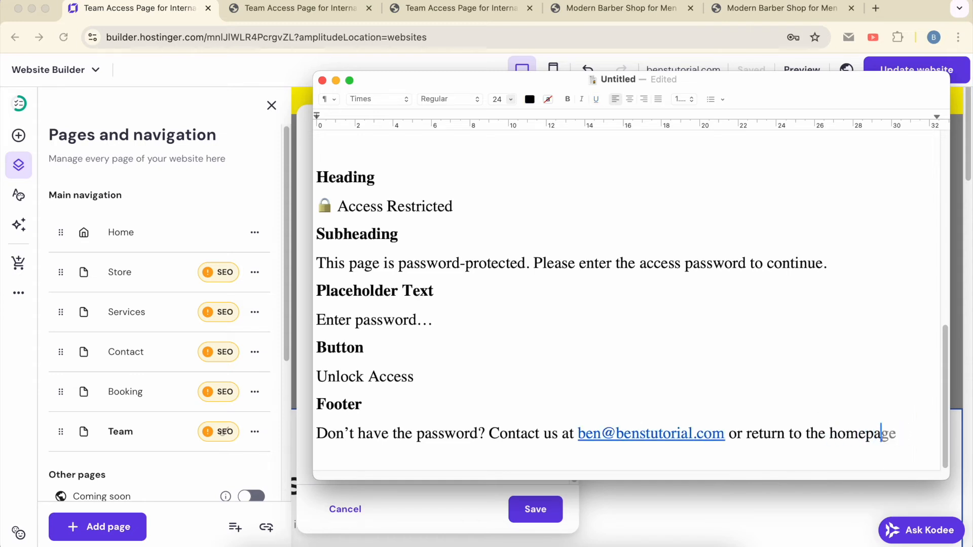
- Copy the edited footer line from the notes into the password screen's footer text and save the page settings
{"action": "triple_click", "coordinate": [752, 434]}
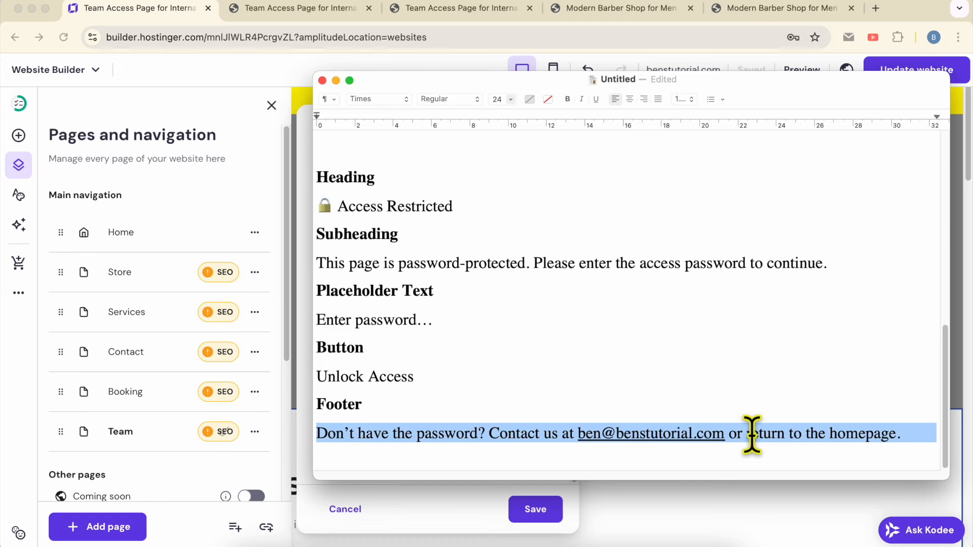
{"action": "left_click", "coordinate": [311, 402]}
{"action": "triple_click", "coordinate": [369, 440]}
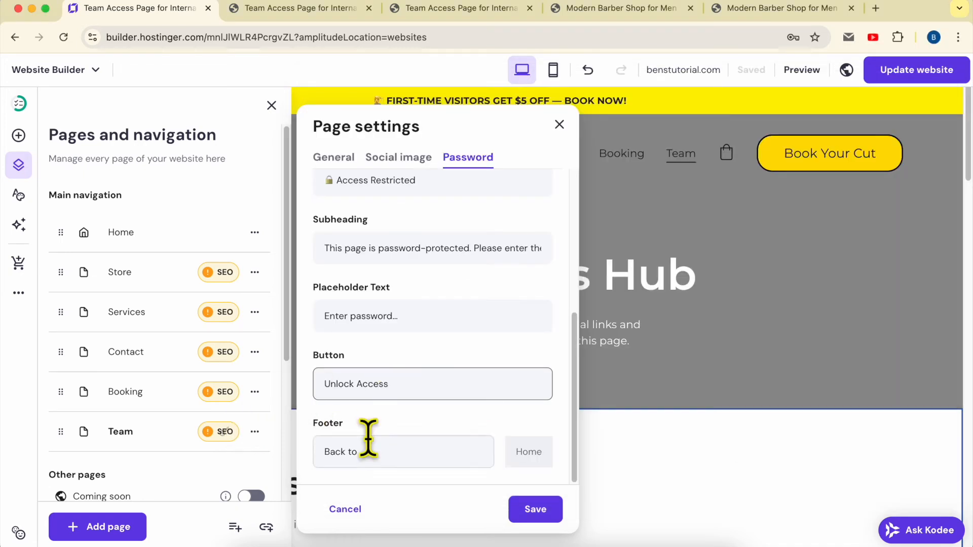
{"action": "left_click", "coordinate": [538, 510]}
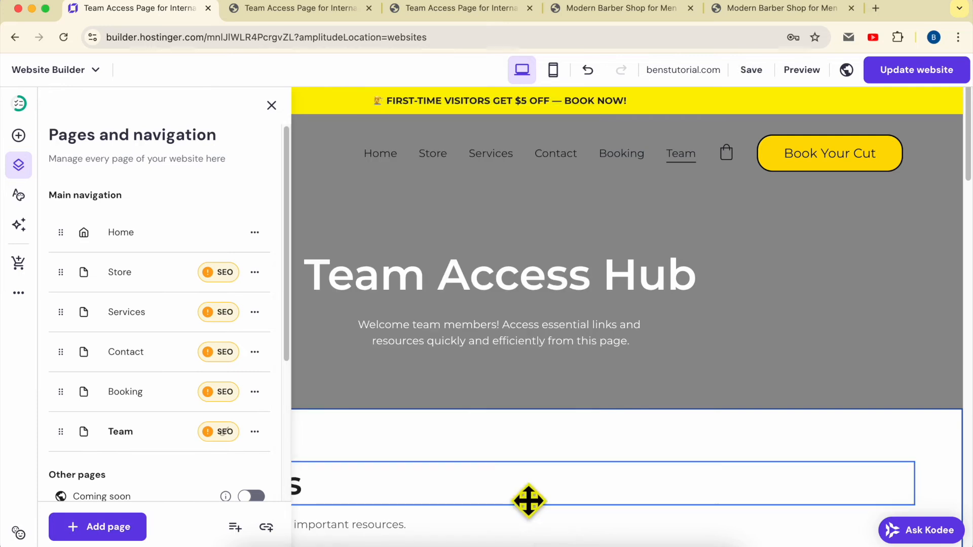
- Publish the website update, dismiss the browser's password update offer and open the live site's Team page
{"action": "left_click", "coordinate": [902, 74]}
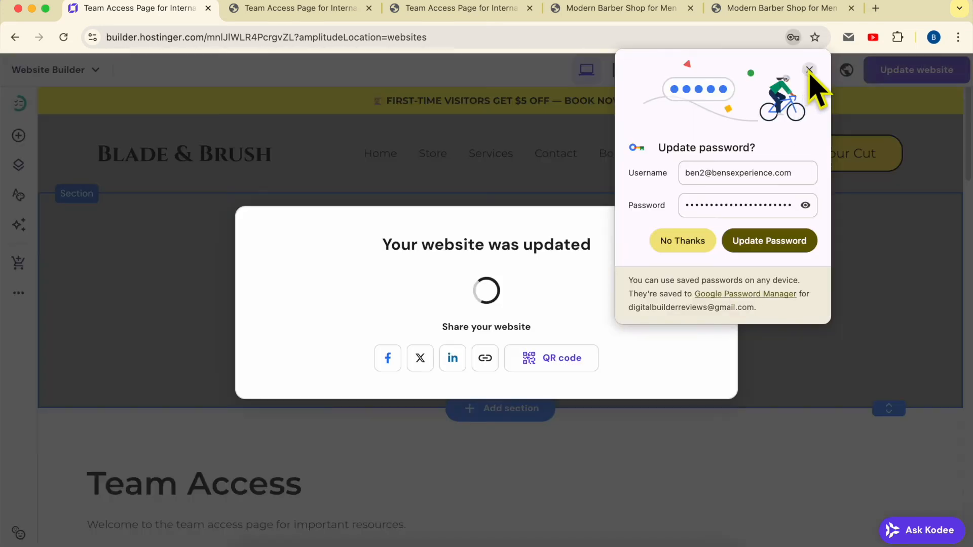
{"action": "left_click", "coordinate": [808, 72]}
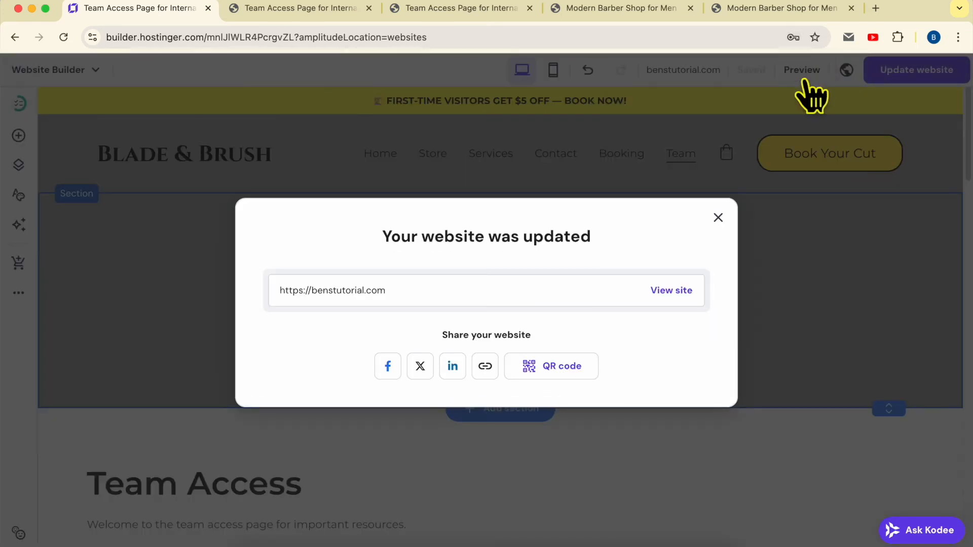
{"action": "left_click", "coordinate": [681, 289]}
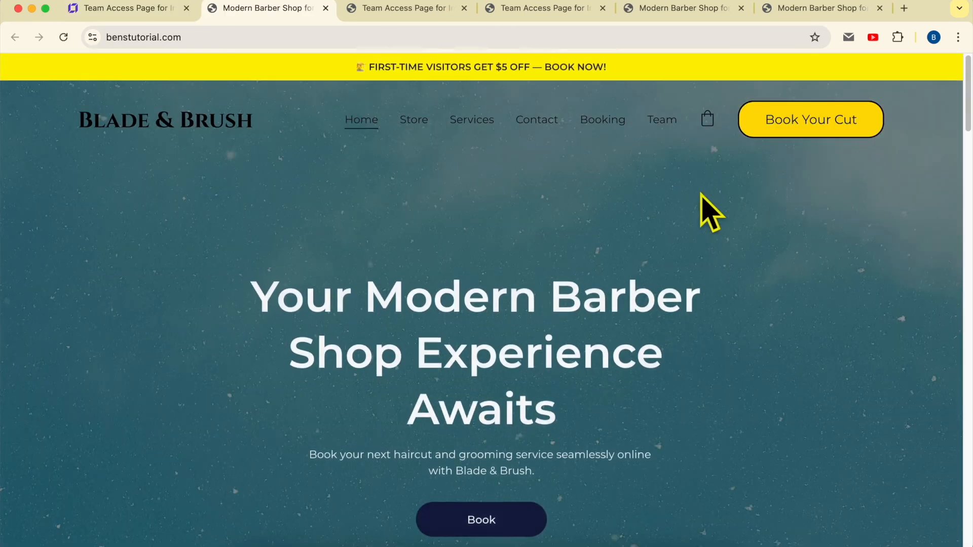
{"action": "left_click", "coordinate": [663, 125]}
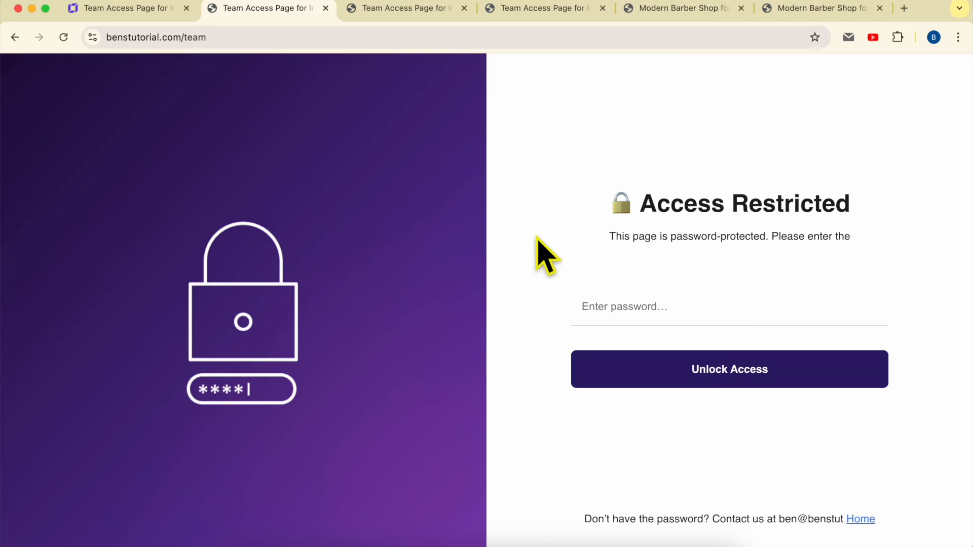
- Examine the customized heading, subheading and footer texts on the live Team page's password screen
{"action": "triple_click", "coordinate": [743, 204]}
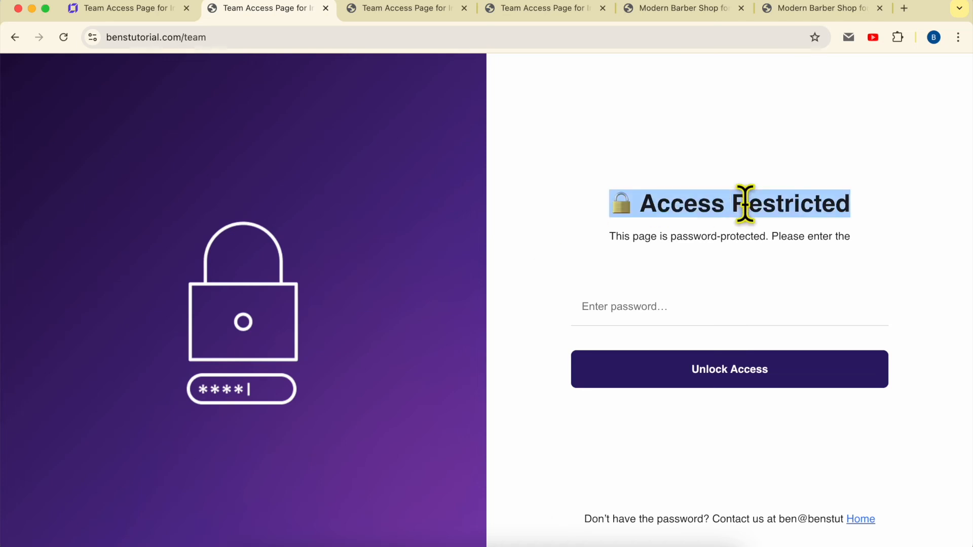
{"action": "double_click", "coordinate": [718, 237]}
{"action": "triple_click", "coordinate": [678, 203]}
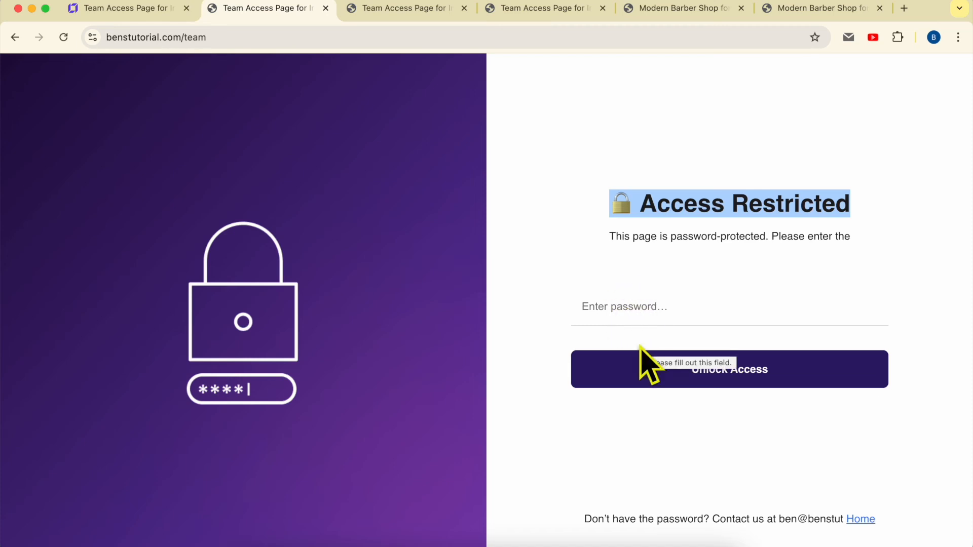
{"action": "triple_click", "coordinate": [658, 517]}
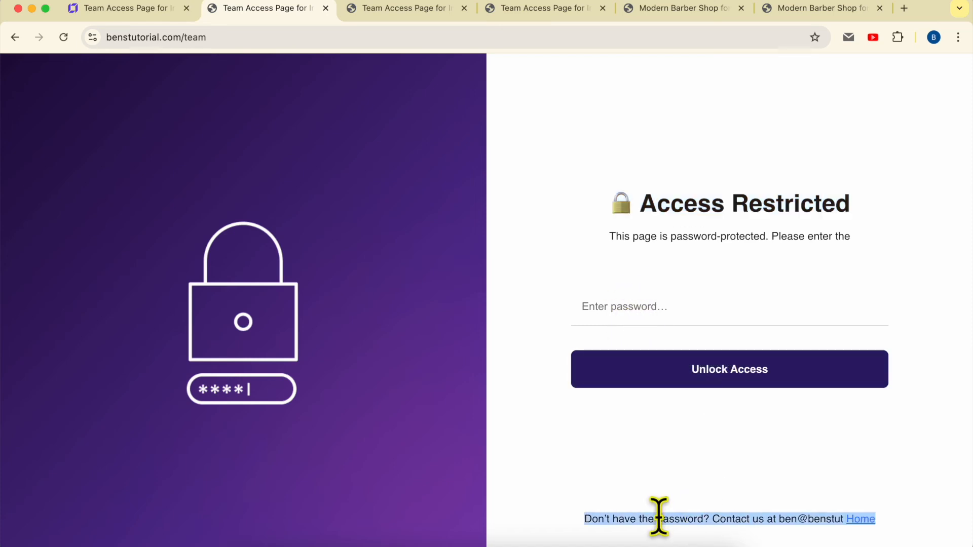
{"action": "double_click", "coordinate": [695, 517]}
{"action": "triple_click", "coordinate": [622, 517]}
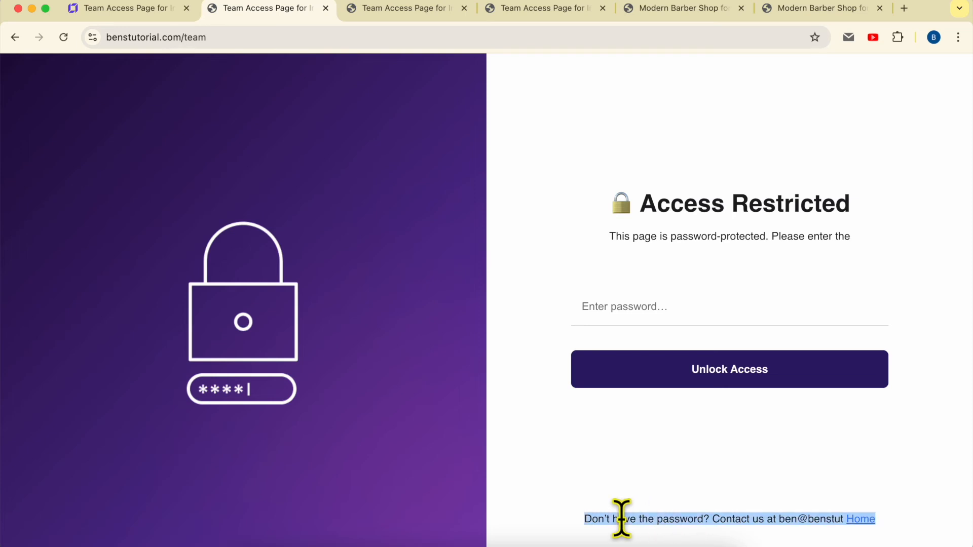
{"action": "left_click", "coordinate": [588, 535]}
{"action": "left_click_drag", "start_coordinate": [580, 527], "coordinate": [831, 517]}
{"action": "left_click", "coordinate": [801, 536]}
{"action": "left_click_drag", "start_coordinate": [830, 510], "coordinate": [843, 519]}
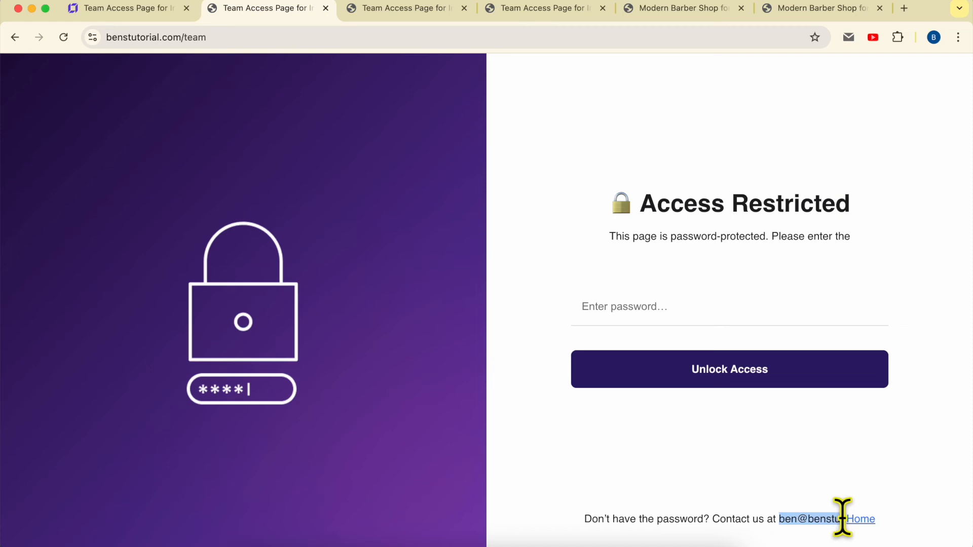
{"action": "left_click", "coordinate": [893, 479]}
{"action": "left_click_drag", "start_coordinate": [586, 515], "coordinate": [844, 515]}
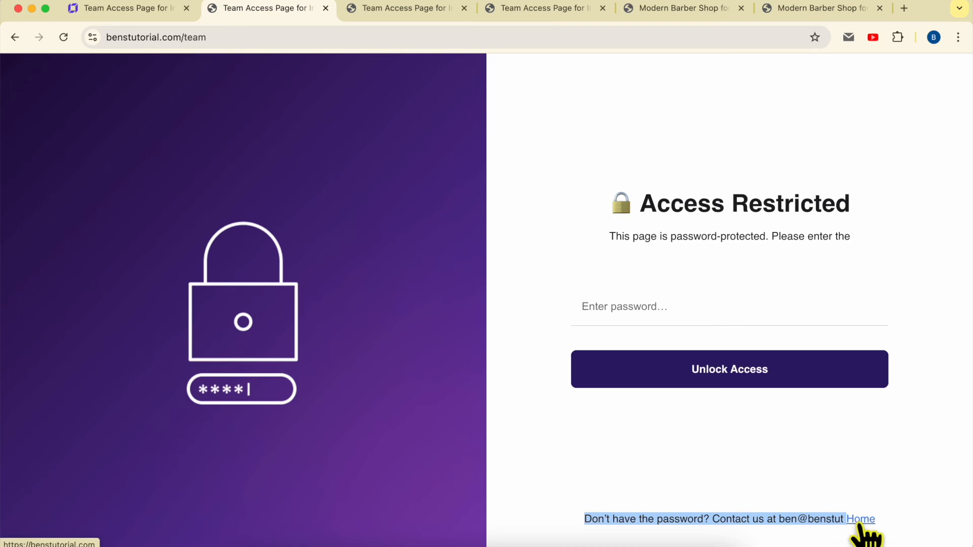
- Return to the website builder, open the Team page's password screen texts and paste the copied line into the footer text
{"action": "left_click", "coordinate": [161, 11]}
{"action": "left_click", "coordinate": [254, 431]}
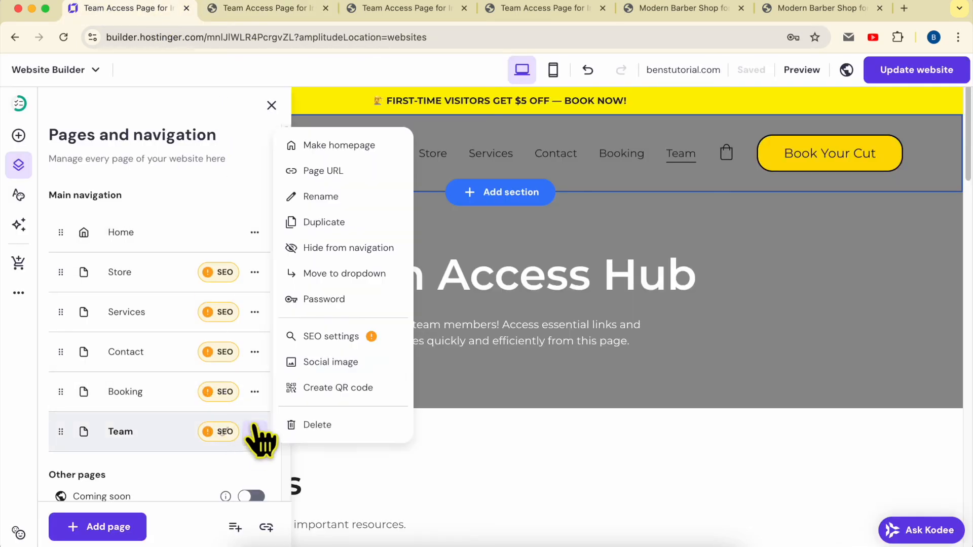
{"action": "left_click", "coordinate": [332, 299]}
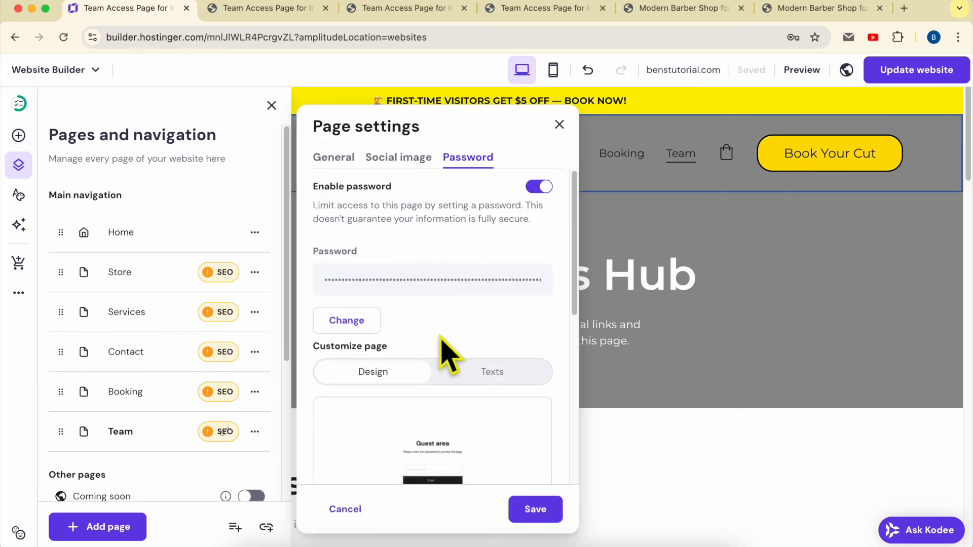
{"action": "scroll", "coordinate": [476, 364], "scroll_direction": "down", "scroll_amount": 4}
{"action": "scroll", "coordinate": [509, 344], "scroll_direction": "up", "scroll_amount": 4}
{"action": "left_click", "coordinate": [506, 375]}
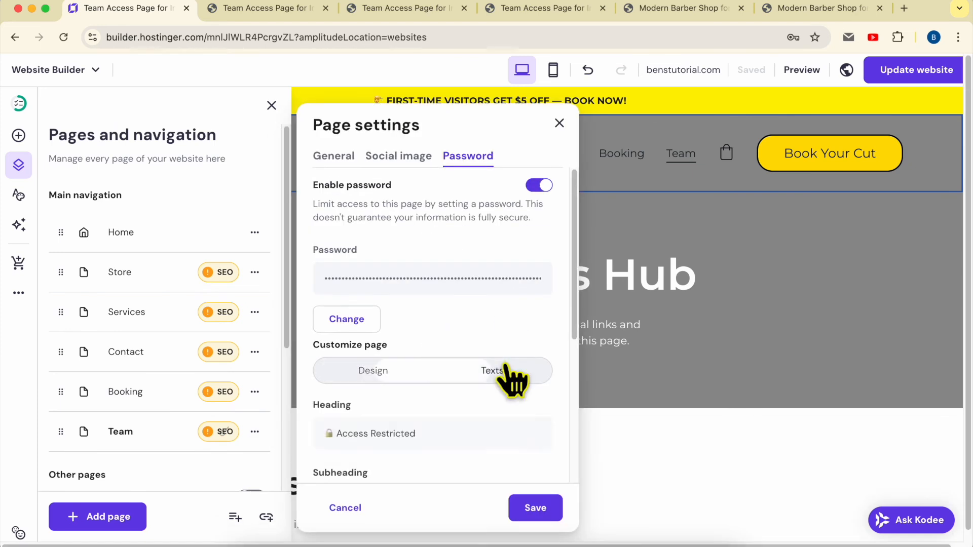
{"action": "scroll", "coordinate": [509, 379], "scroll_direction": "down", "scroll_amount": 4}
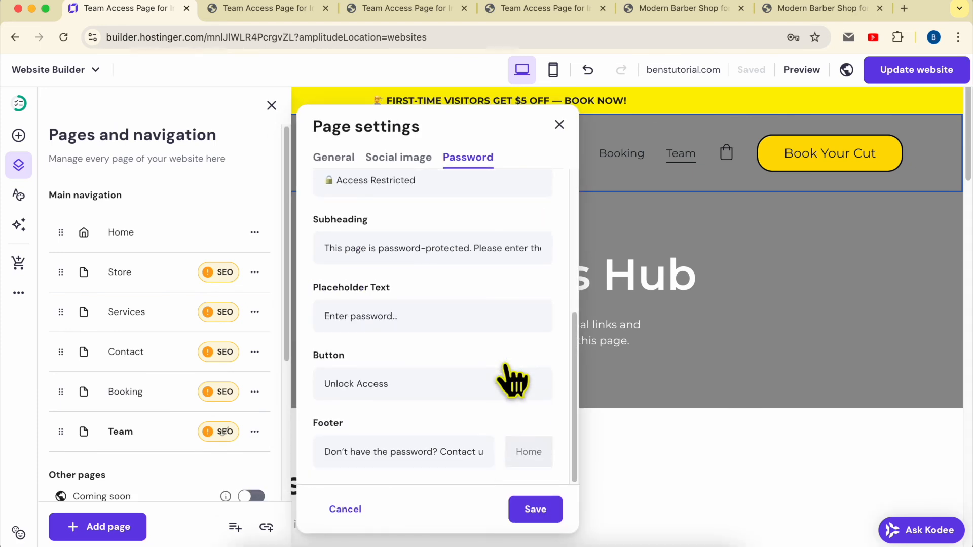
{"action": "double_click", "coordinate": [528, 453]}
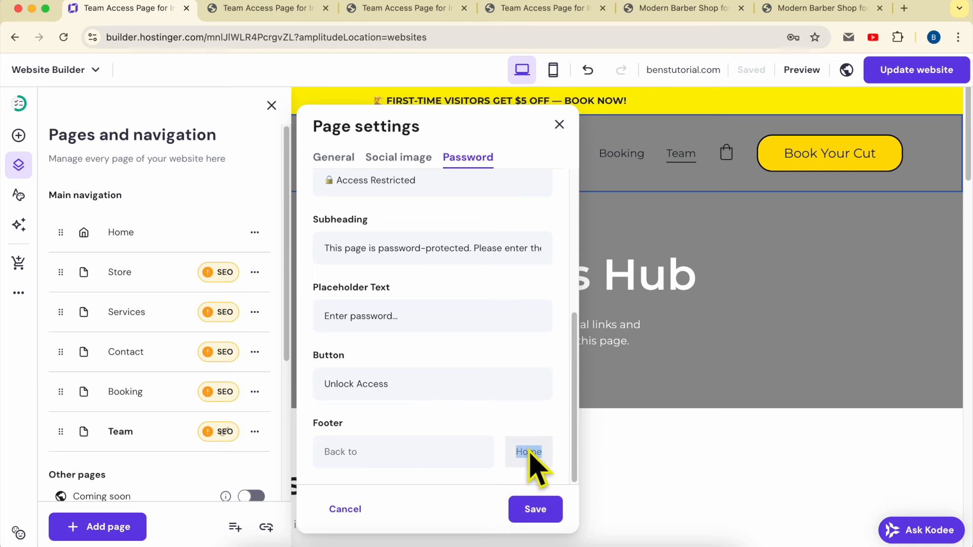
{"action": "left_click", "coordinate": [443, 451]}
{"action": "key", "text": "super+v"}
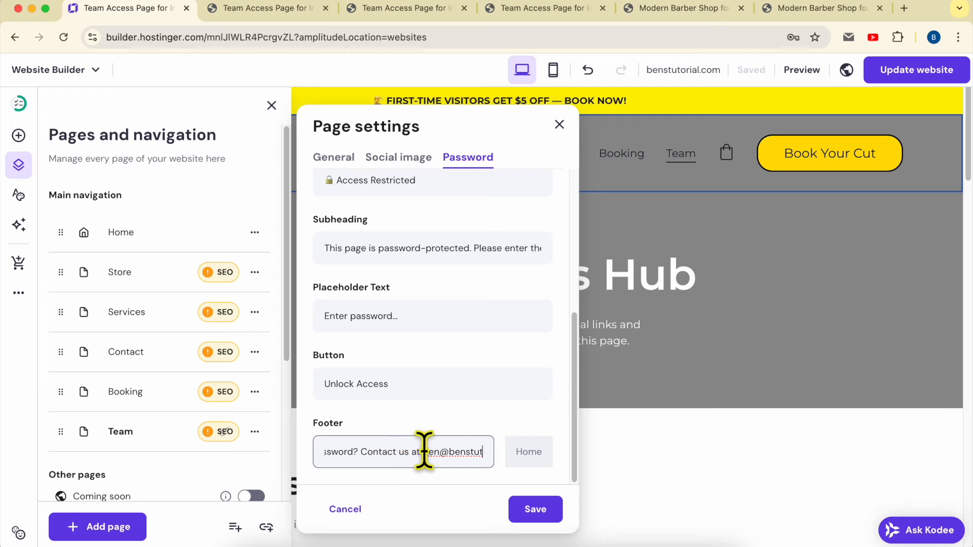
- Replace the password screen's footer text with the contact line copied from the notes
{"action": "left_click", "coordinate": [325, 537]}
{"action": "left_click_drag", "start_coordinate": [490, 434], "coordinate": [820, 433]}
{"action": "key", "text": "super+c"}
{"action": "key", "text": "super+Tab"}
{"action": "key", "text": "super+a"}
{"action": "key", "text": "super+v"}
- Shorten the footer text to "For help:", the contact e-mail and "| Or return to", and save the page settings
{"action": "key", "text": "super+Left"}
{"action": "type", "text": "help:"}
{"action": "left_click_drag", "start_coordinate": [384, 451], "coordinate": [310, 455]}
{"action": "type", "text": "H"}
{"action": "mouse_move", "coordinate": [455, 451]}
{"action": "left_mouse_down"}
{"action": "mouse_move", "coordinate": [521, 456]}
{"action": "mouse_move", "coordinate": [437, 446]}
{"action": "left_mouse_up"}
{"action": "key", "text": "BackSpace"}
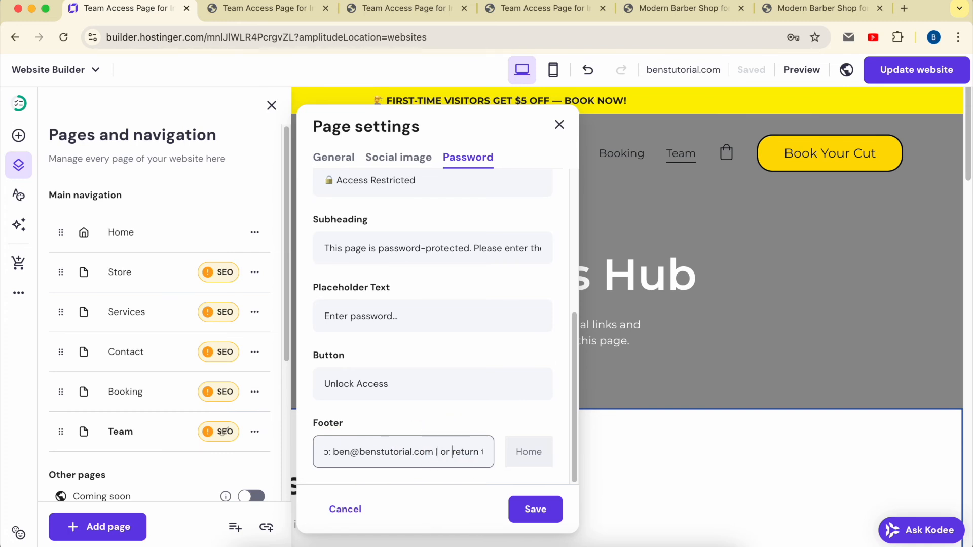
{"action": "type", "text": "Or"}
{"action": "key", "text": "super+a"}
{"action": "left_click", "coordinate": [413, 456]}
{"action": "triple_click", "coordinate": [413, 456]}
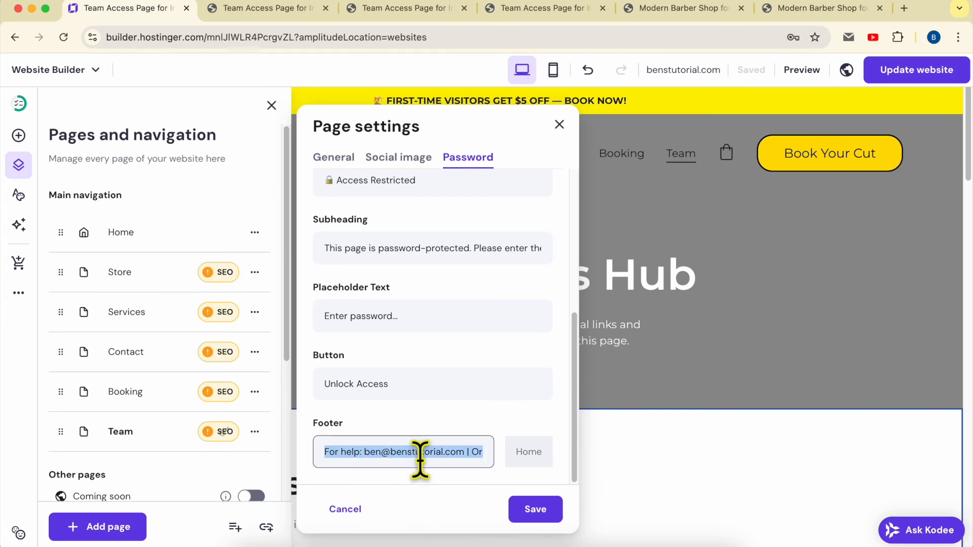
{"action": "left_click", "coordinate": [536, 509]}
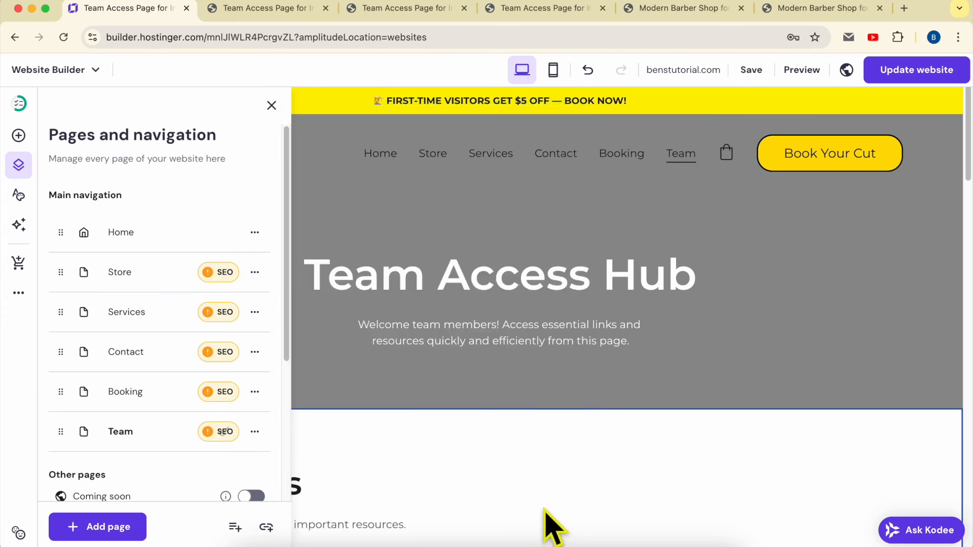
- Publish the shortened footer to the website and open the Team page on the live site
{"action": "left_click", "coordinate": [912, 79]}
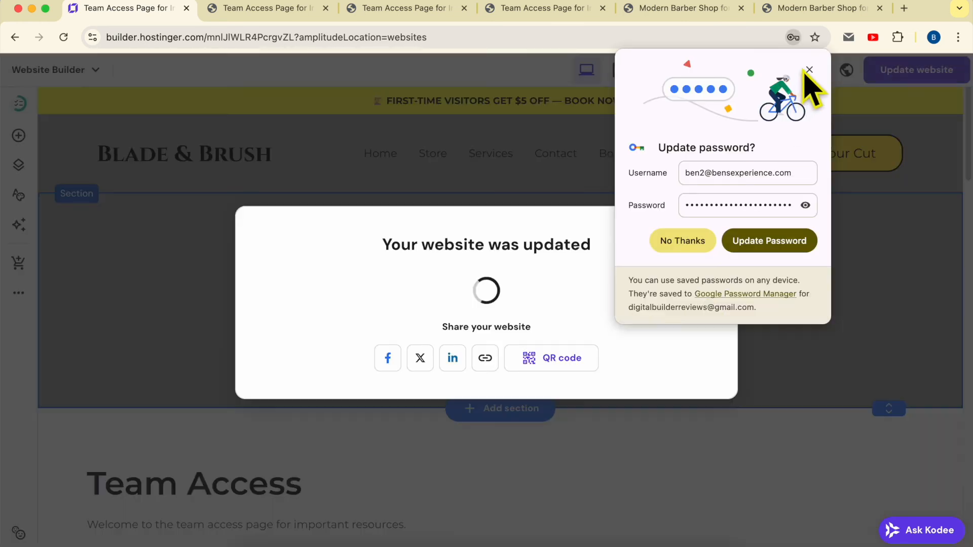
{"action": "left_click", "coordinate": [808, 70]}
{"action": "left_click", "coordinate": [670, 290]}
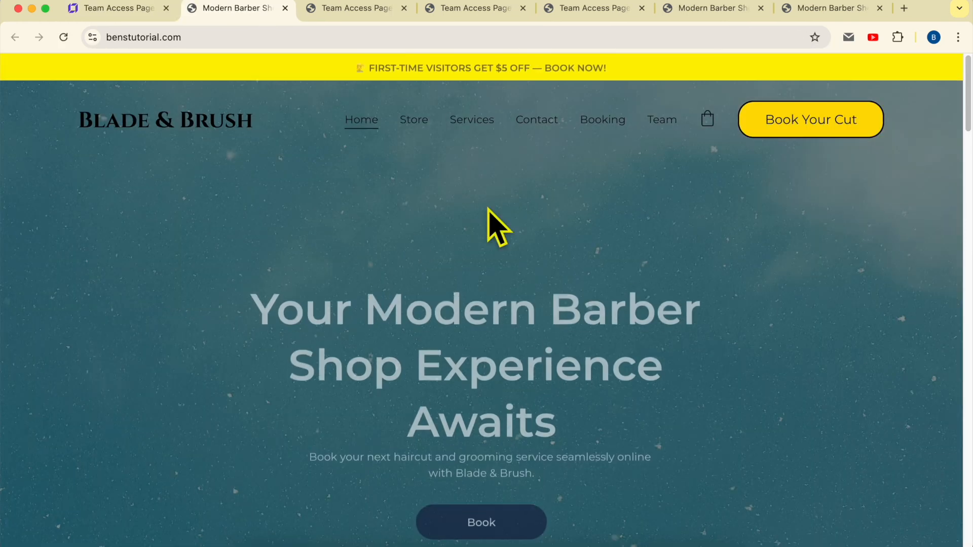
{"action": "left_click", "coordinate": [660, 124]}
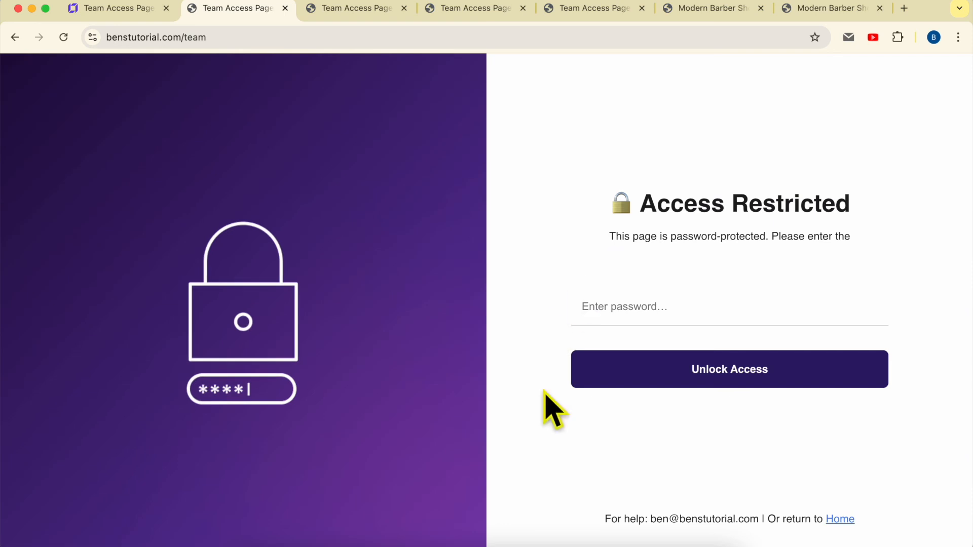
- Check the contact e-mail in the live password screen's footer, test the Home link and return to the password screen
{"action": "left_click_drag", "start_coordinate": [604, 521], "coordinate": [765, 518]}
{"action": "left_click", "coordinate": [767, 518]}
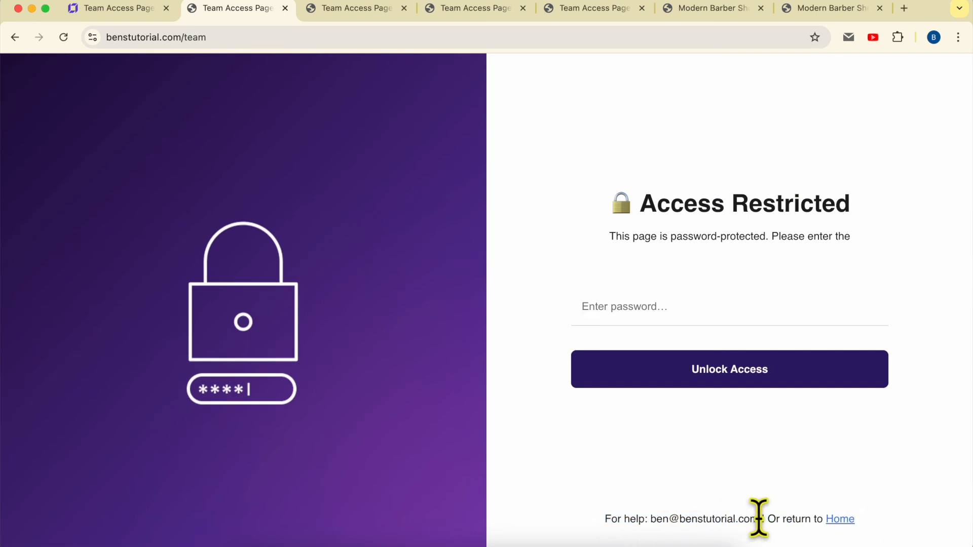
{"action": "left_click_drag", "start_coordinate": [757, 518], "coordinate": [648, 518]}
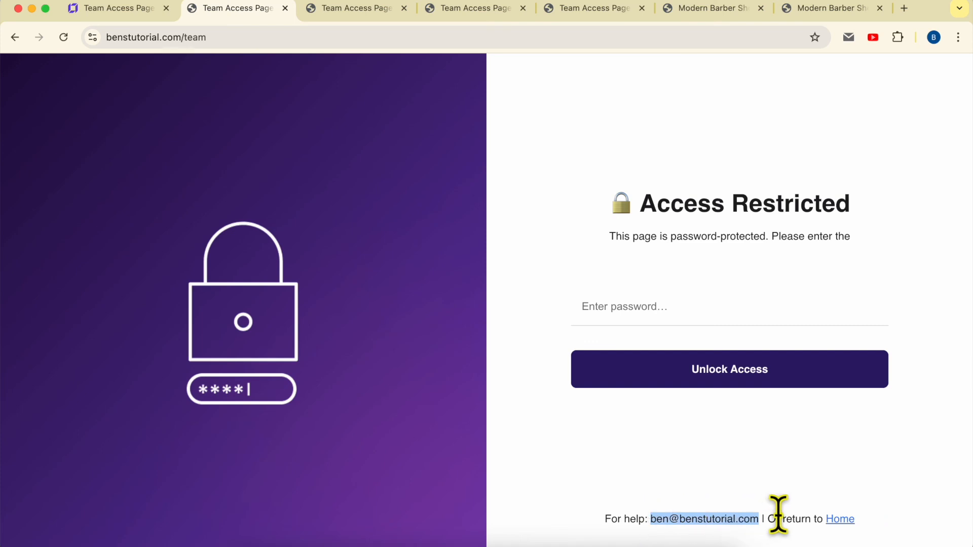
{"action": "left_click", "coordinate": [840, 521]}
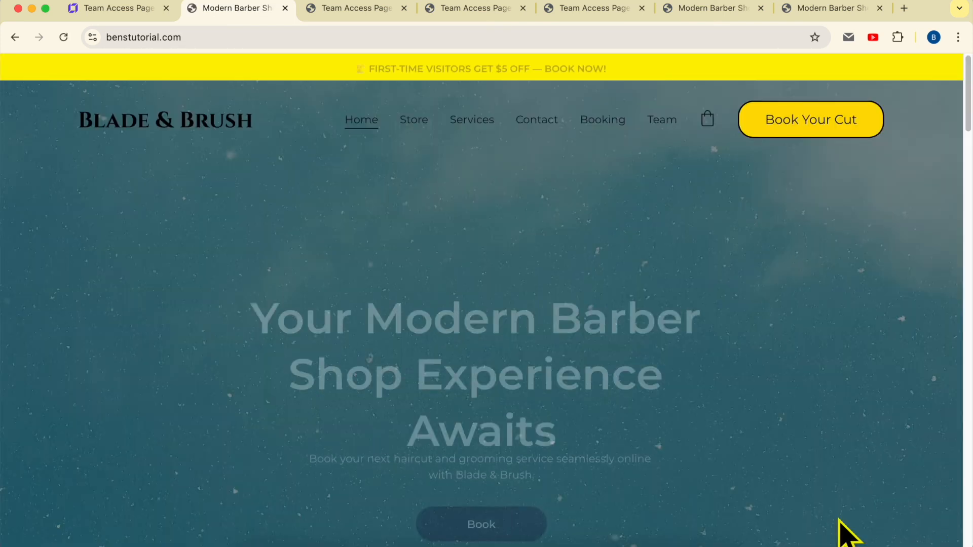
{"action": "left_click", "coordinate": [15, 37]}
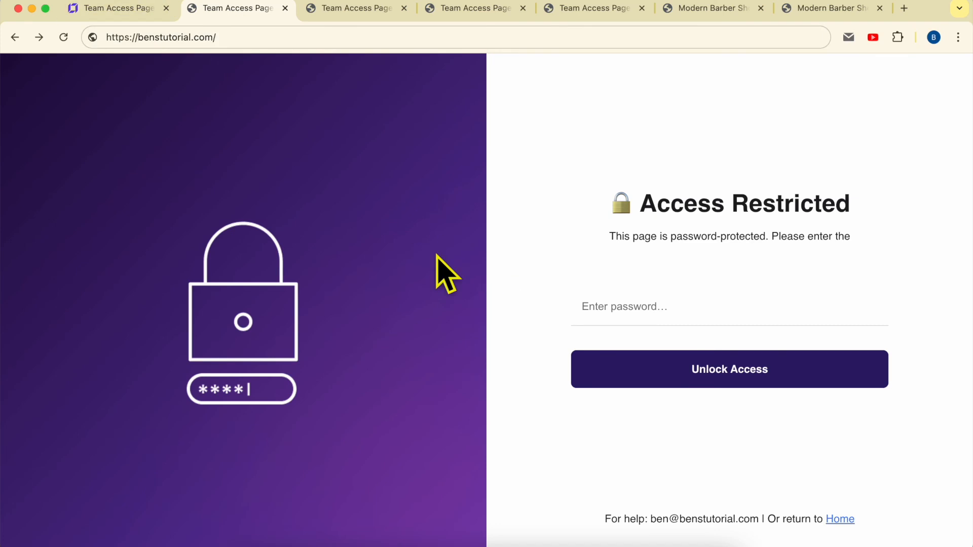
- Switch back to the website builder and open the list of site pages
{"action": "left_click", "coordinate": [143, 10]}
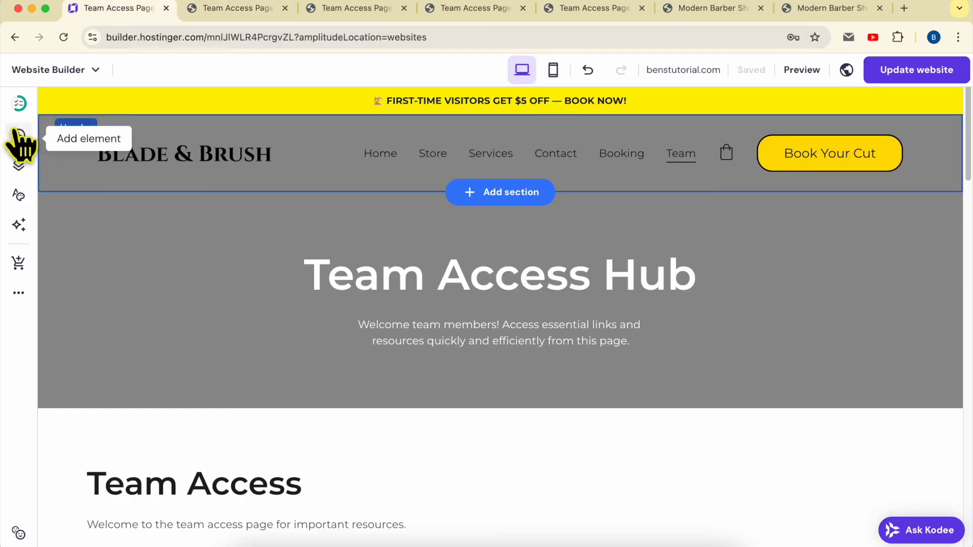
{"action": "left_click", "coordinate": [18, 165]}
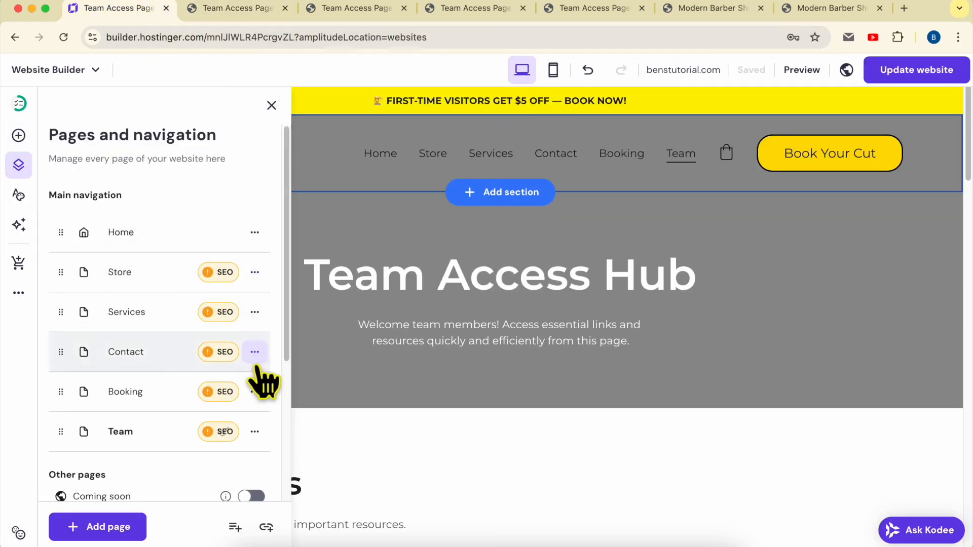